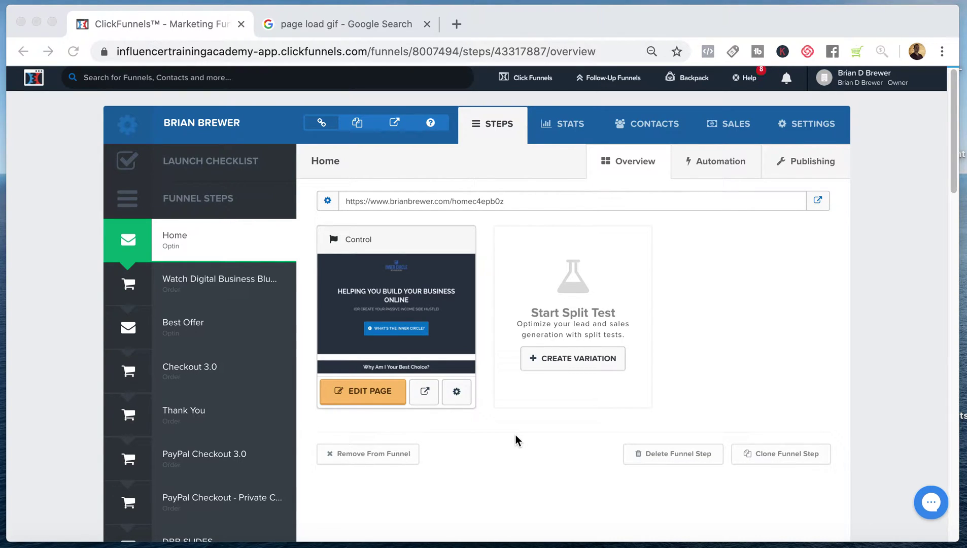
Open the Affiliate Bootcamp step from the Funnel Steps sidebar.
scroll(446, 507, "down", 3)
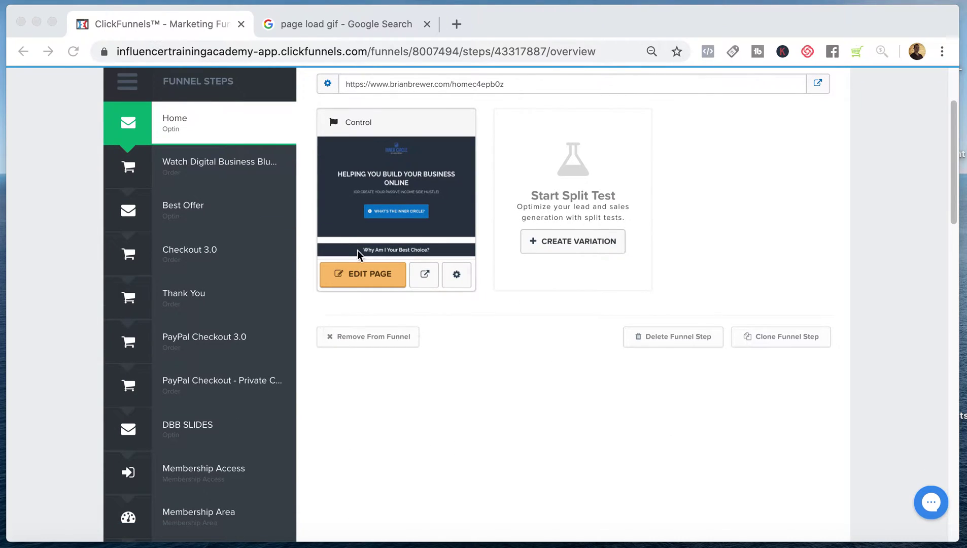
scroll(188, 365, "down", 1)
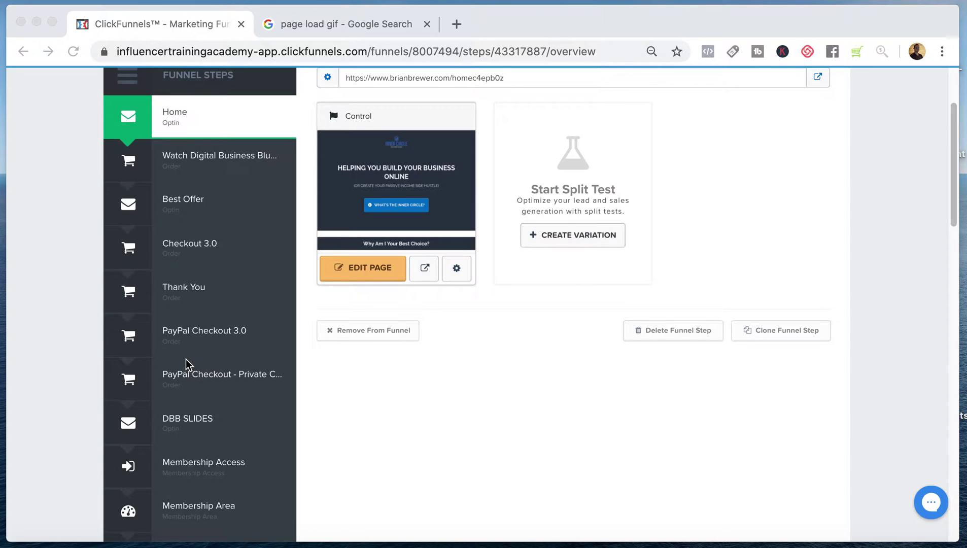
scroll(188, 364, "down", 2)
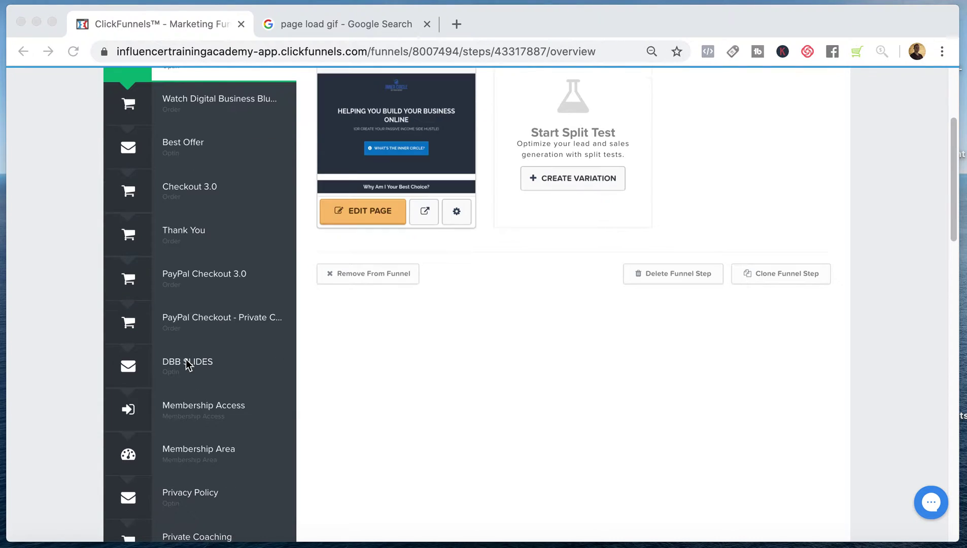
scroll(188, 364, "down", 1)
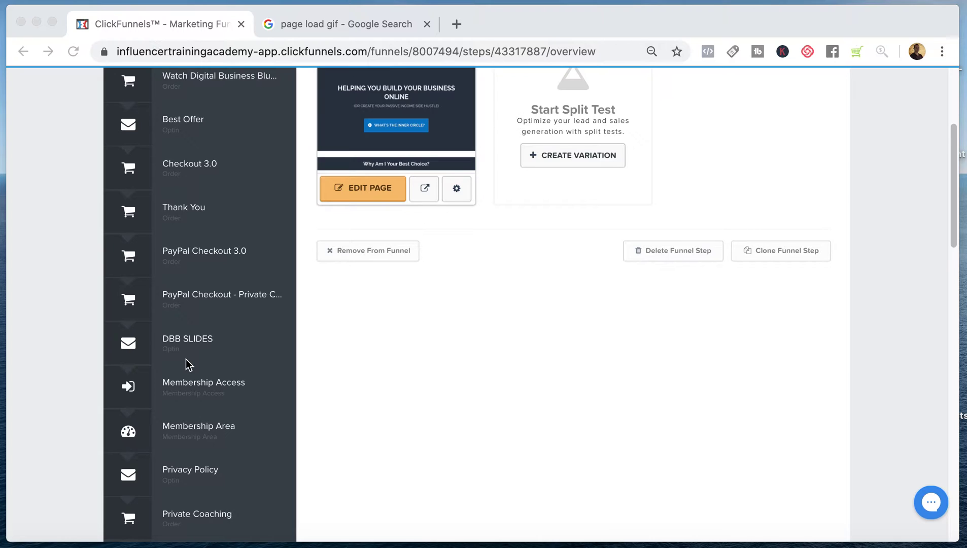
scroll(223, 391, "down", 3)
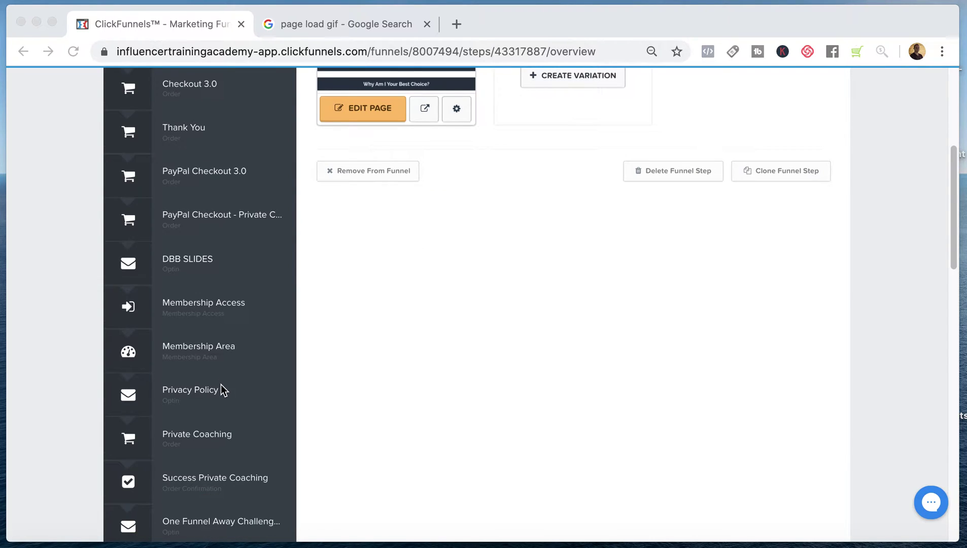
scroll(215, 388, "down", 4)
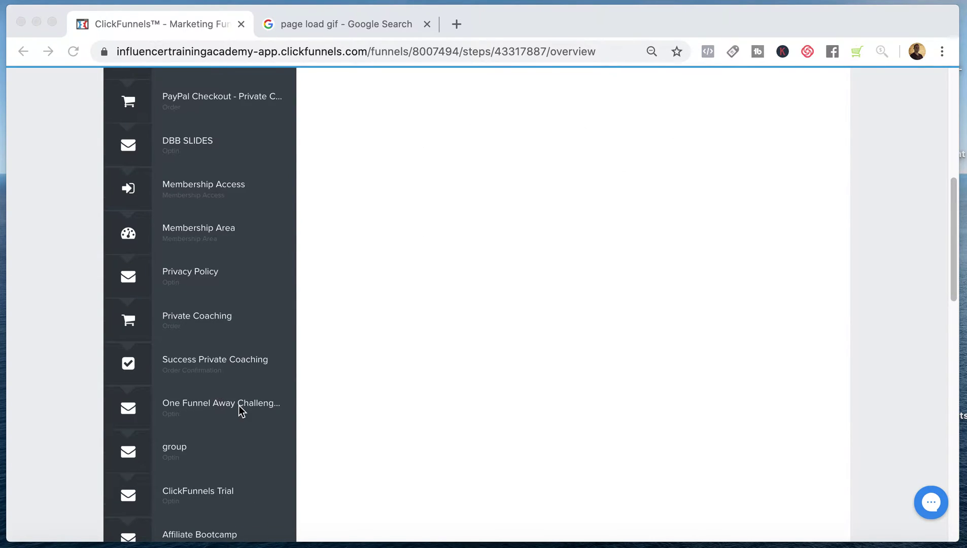
scroll(240, 410, "down", 1)
scroll(239, 410, "down", 4)
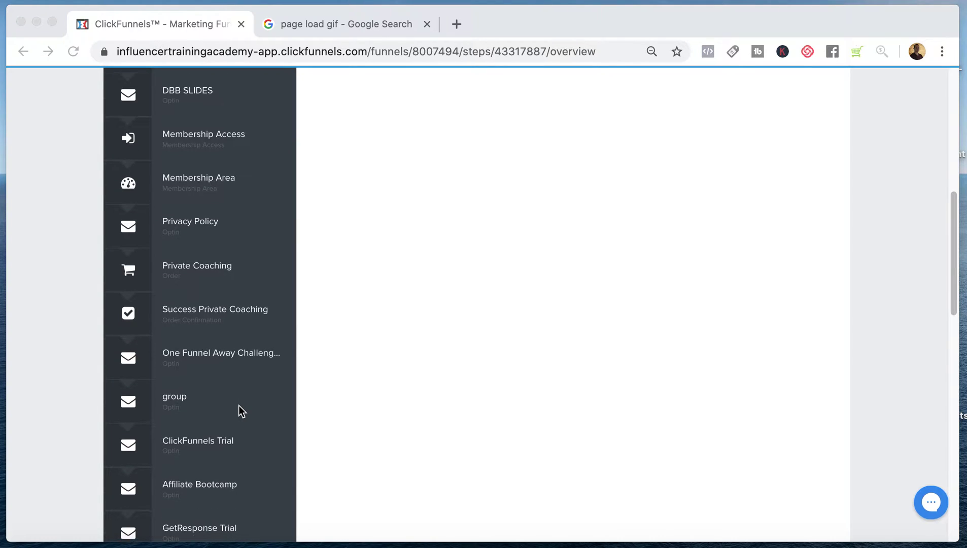
scroll(239, 409, "down", 1)
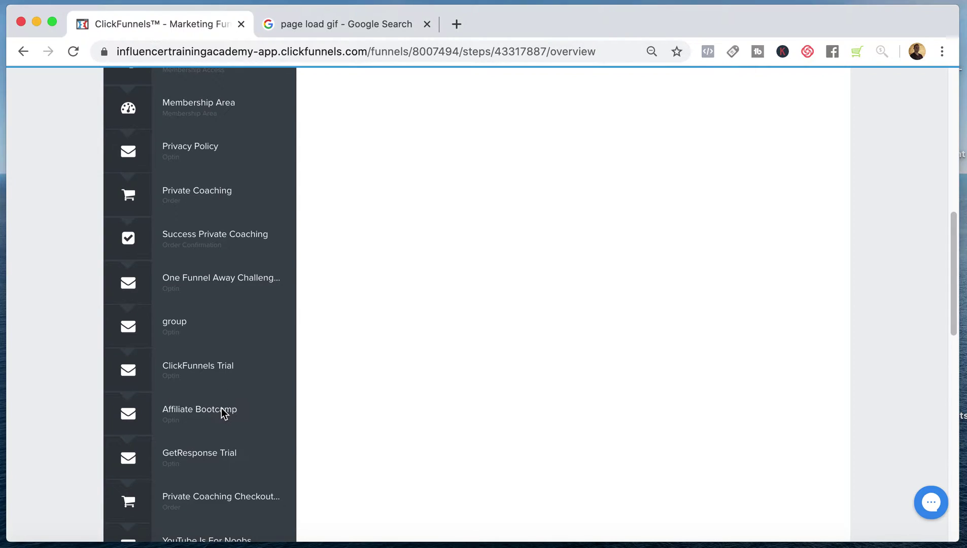
scroll(292, 440, "up", 10)
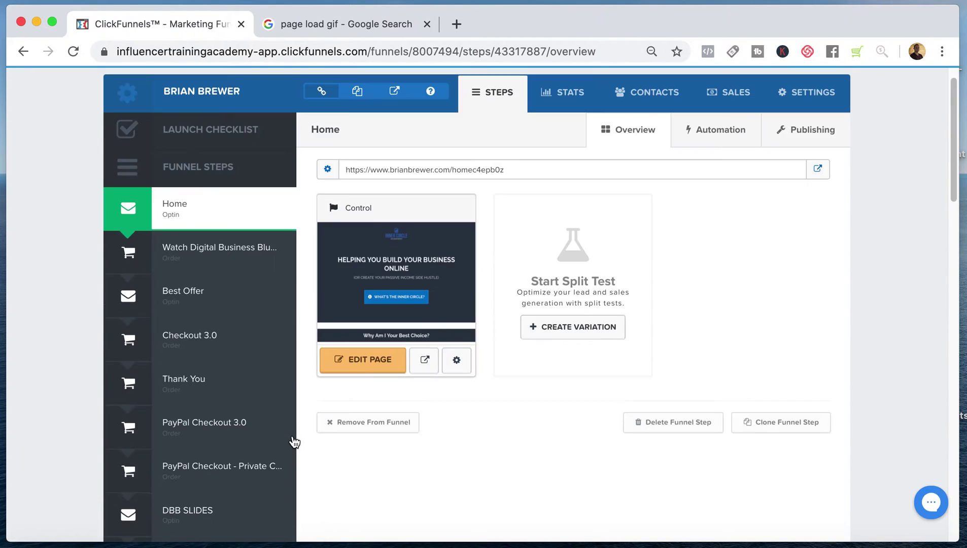
scroll(293, 441, "up", 2)
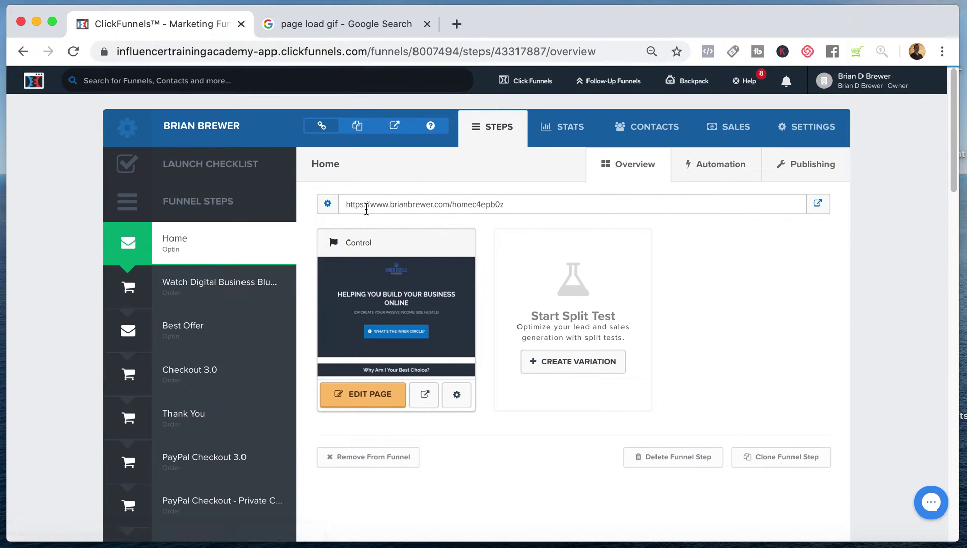
scroll(299, 396, "down", 10)
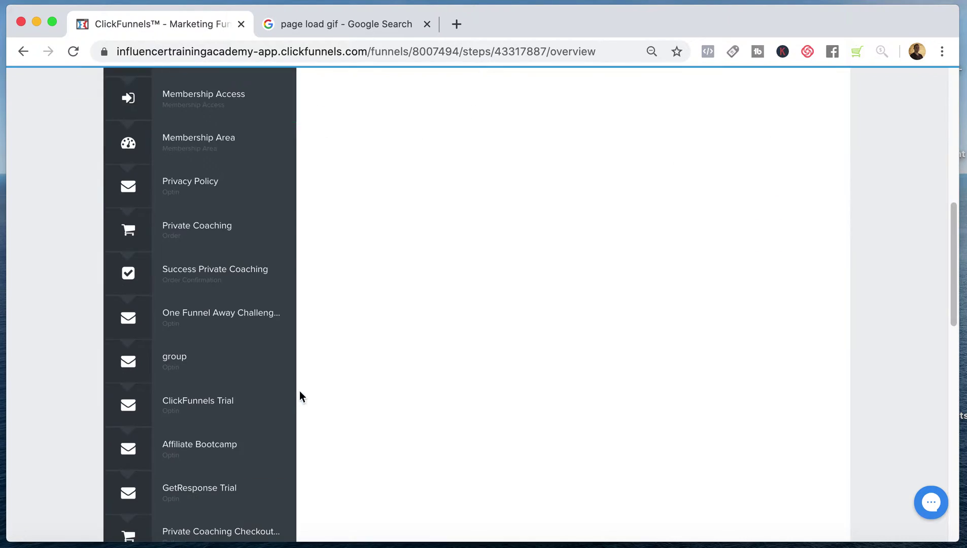
scroll(277, 345, "down", 3)
left_click(190, 309)
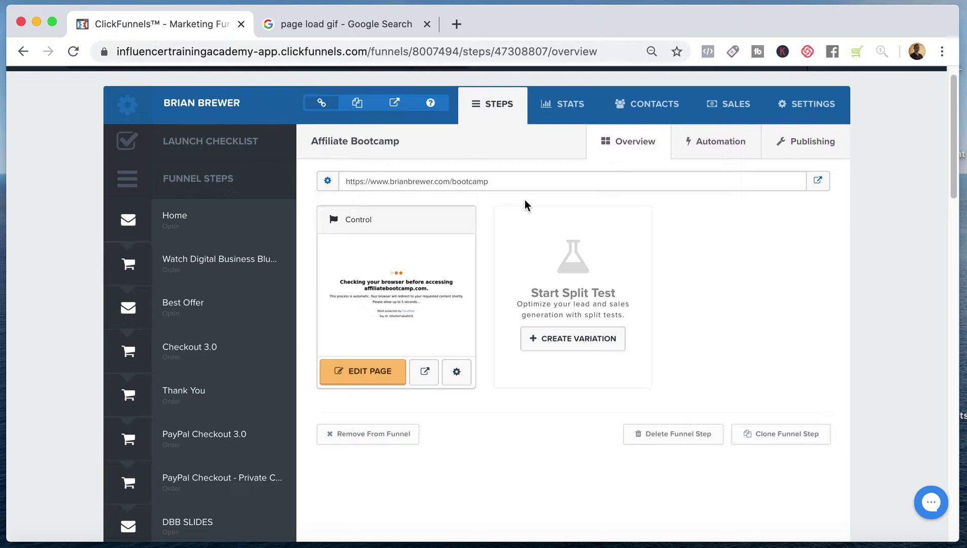
left_click_drag(490, 181, 338, 180)
key("super+c")
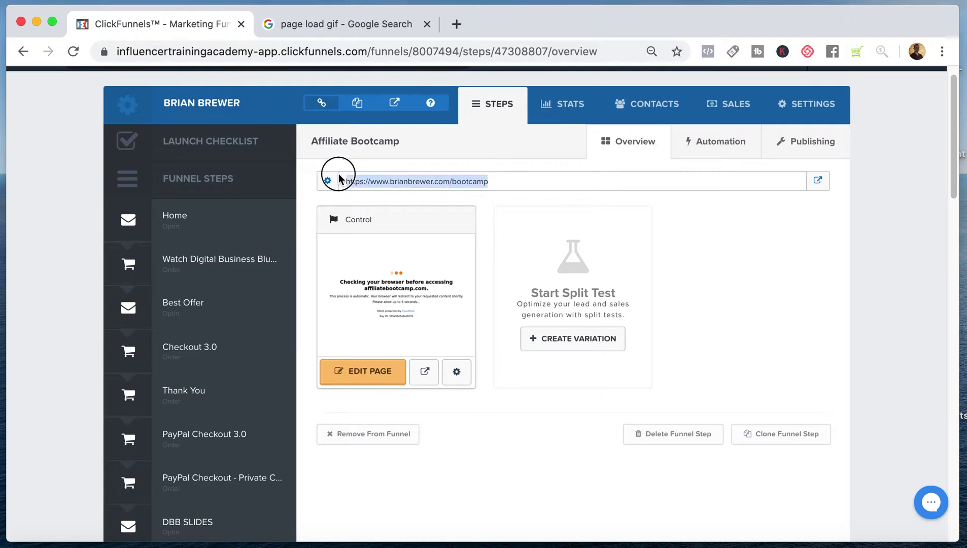
left_click(457, 23)
key("super+v")
key("Return")
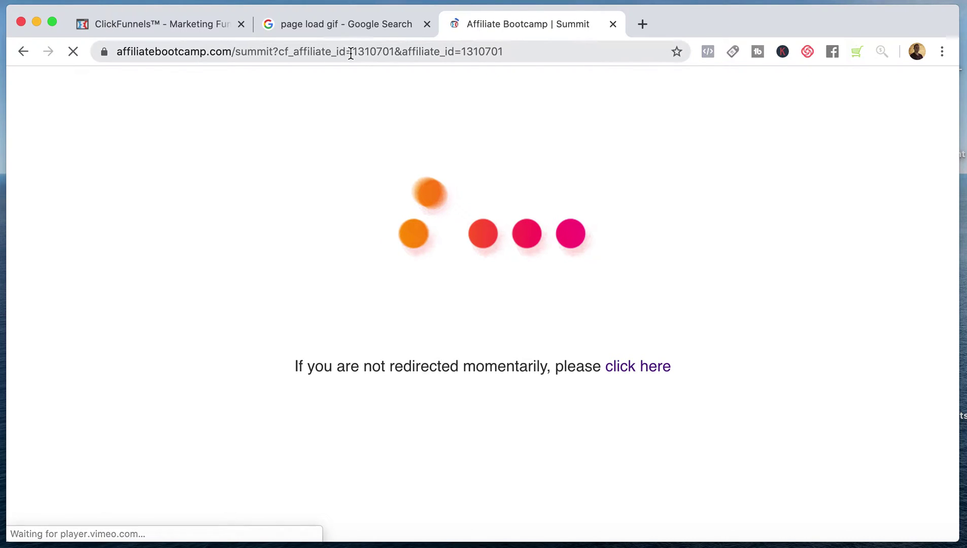
left_click_drag(350, 53, 479, 100)
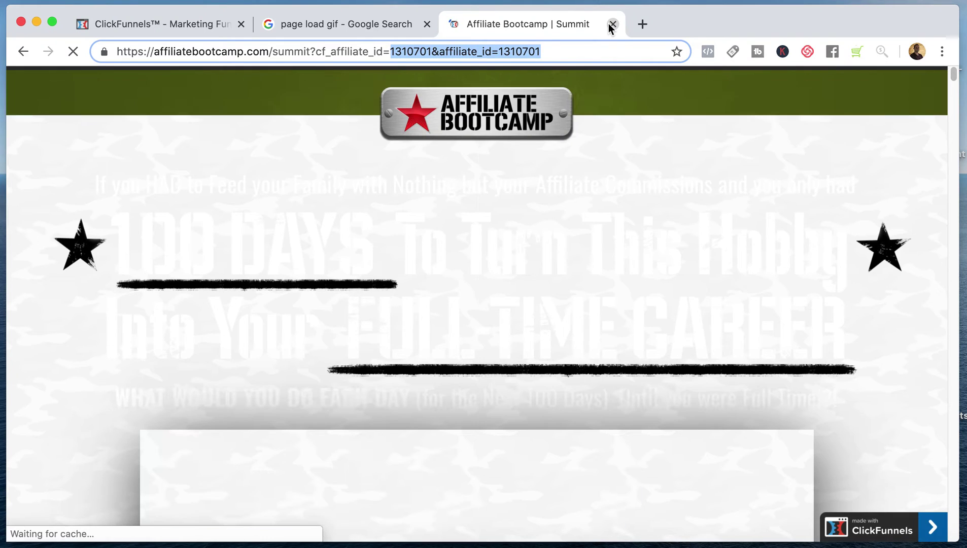
left_click(612, 23)
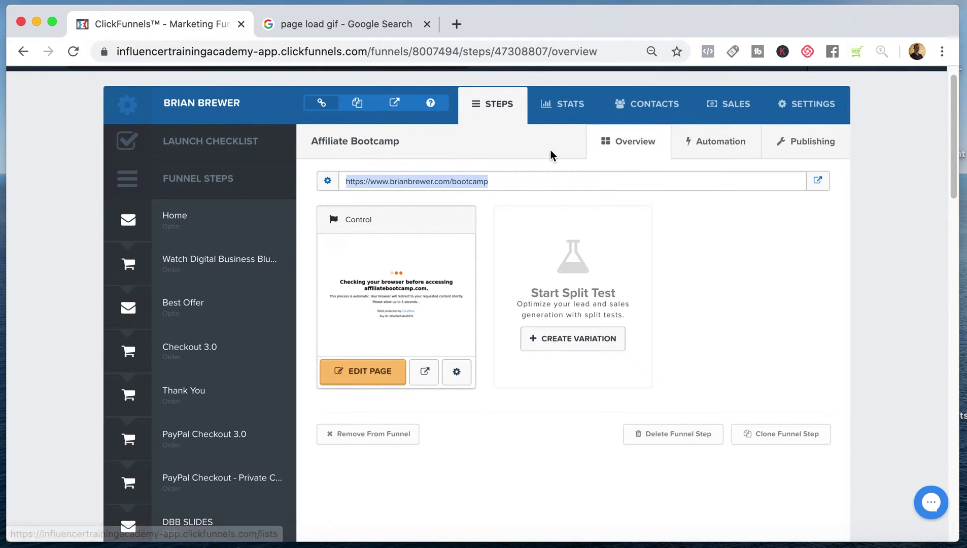
Start a new step with ADD NEW STEP at the bottom of the Funnel Steps sidebar.
scroll(552, 152, "down", 2)
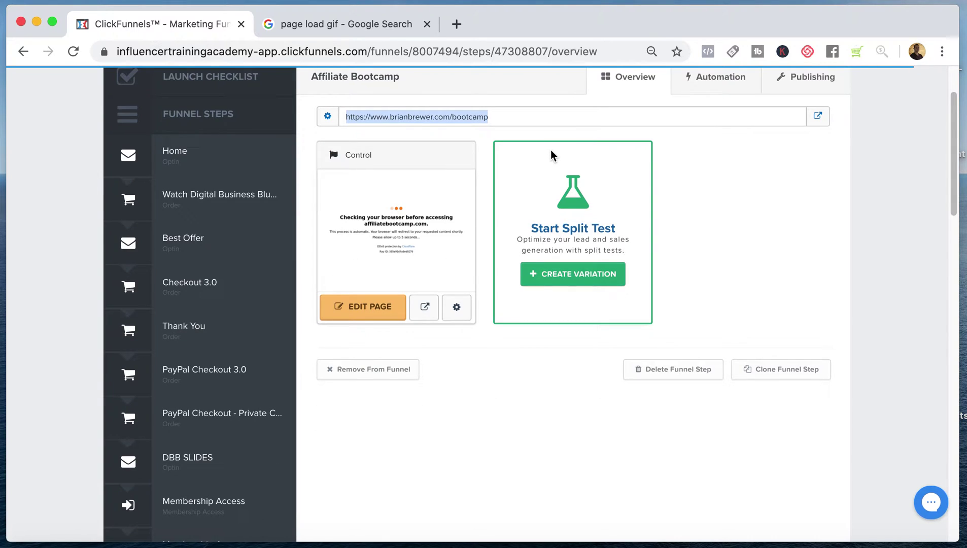
scroll(544, 157, "down", 12)
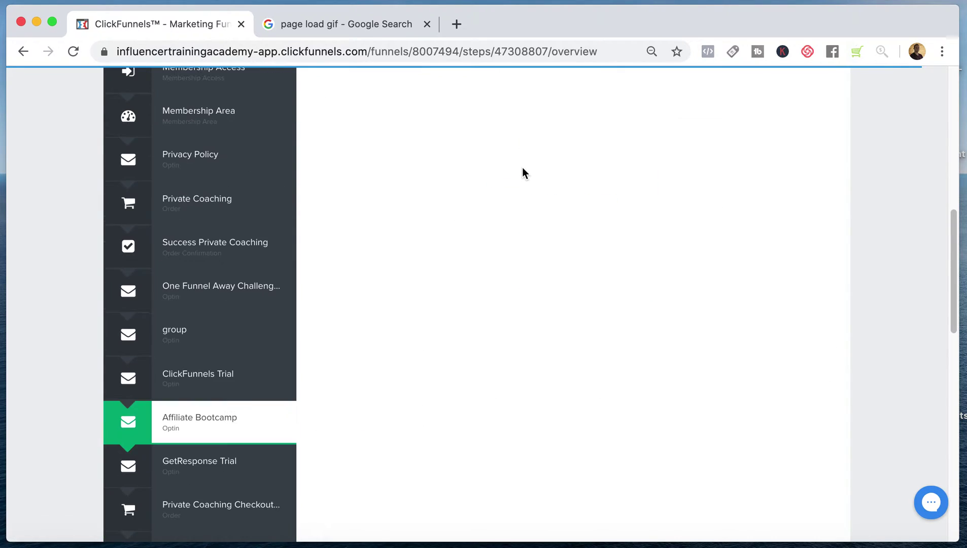
scroll(523, 169, "down", 10)
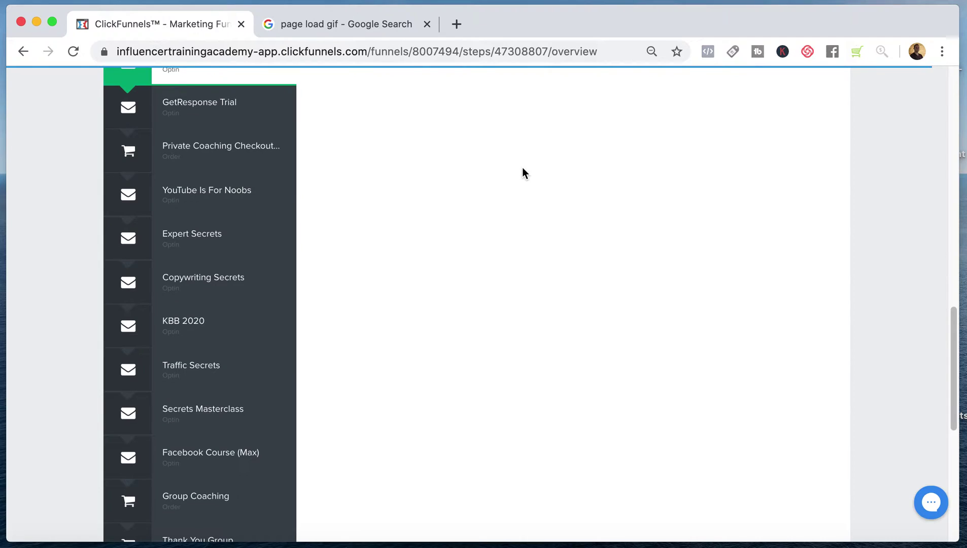
scroll(523, 170, "down", 6)
scroll(523, 170, "up", 20)
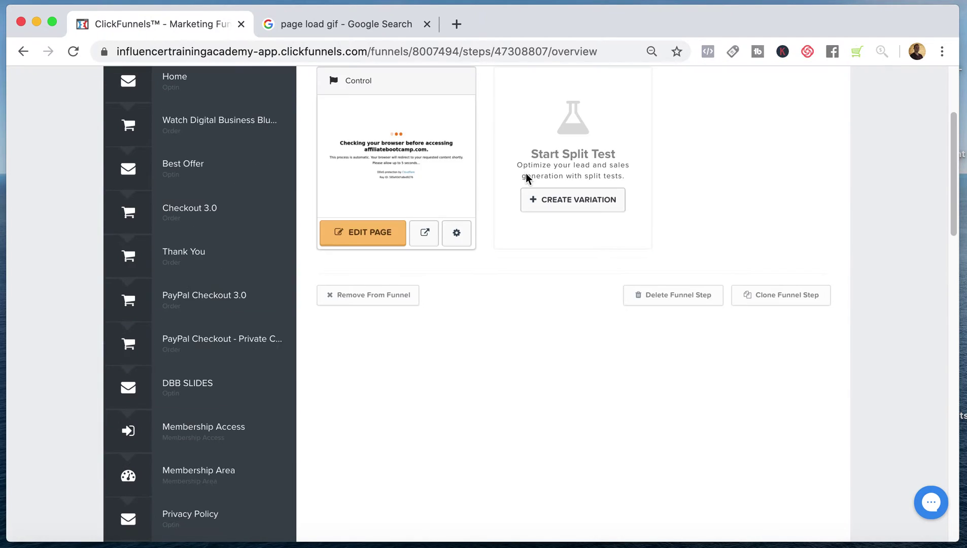
scroll(524, 177, "down", 20)
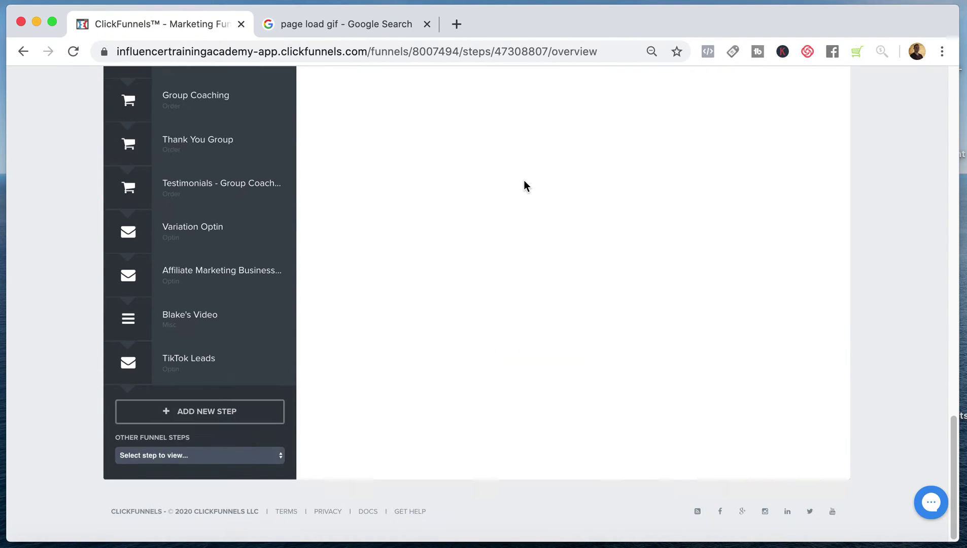
left_click(219, 416)
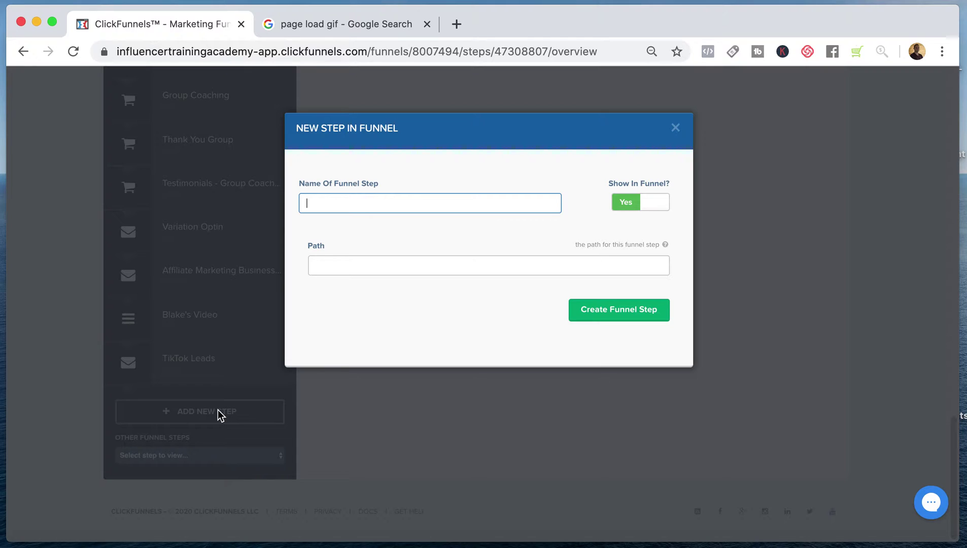
Name the new step 'Demo', give it the path 'demo', and create it.
type("Demo")
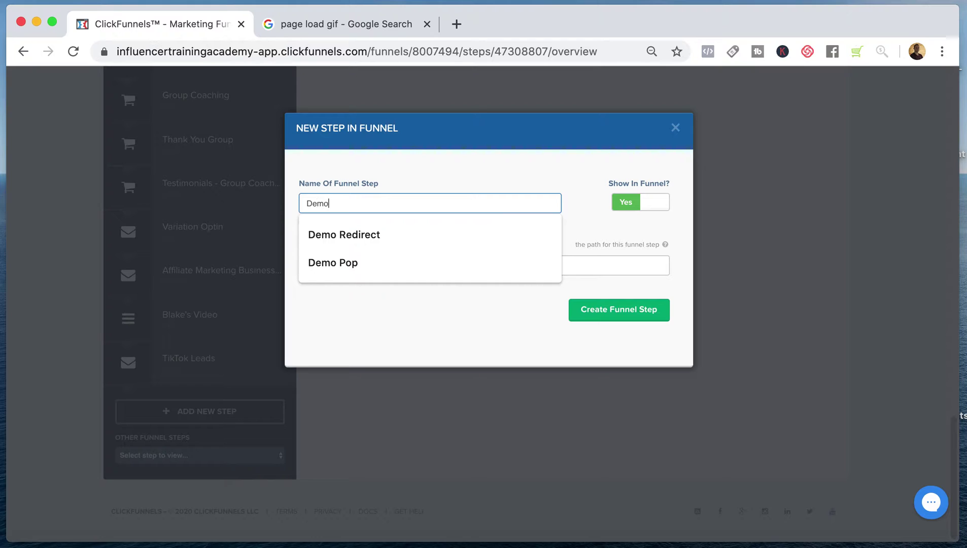
left_click(518, 328)
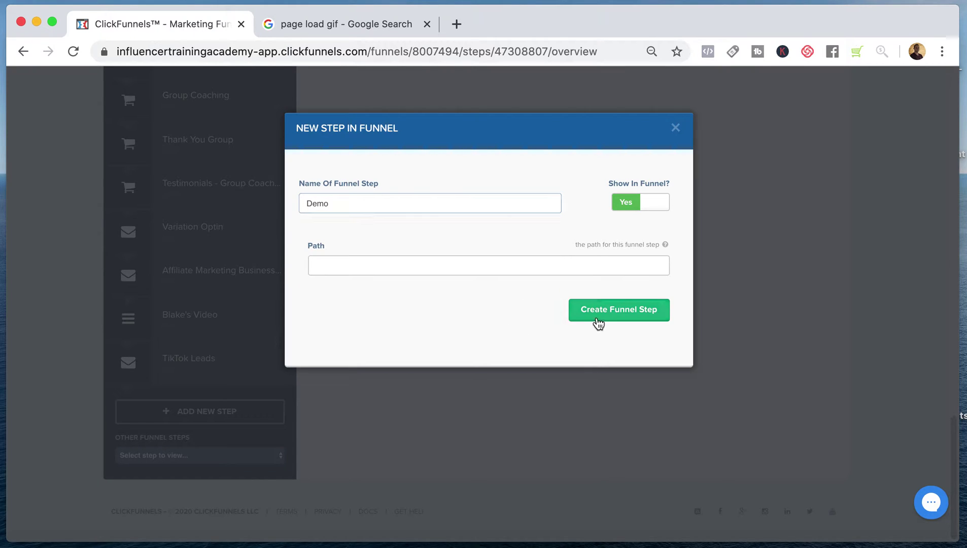
left_click(344, 269)
type("demo")
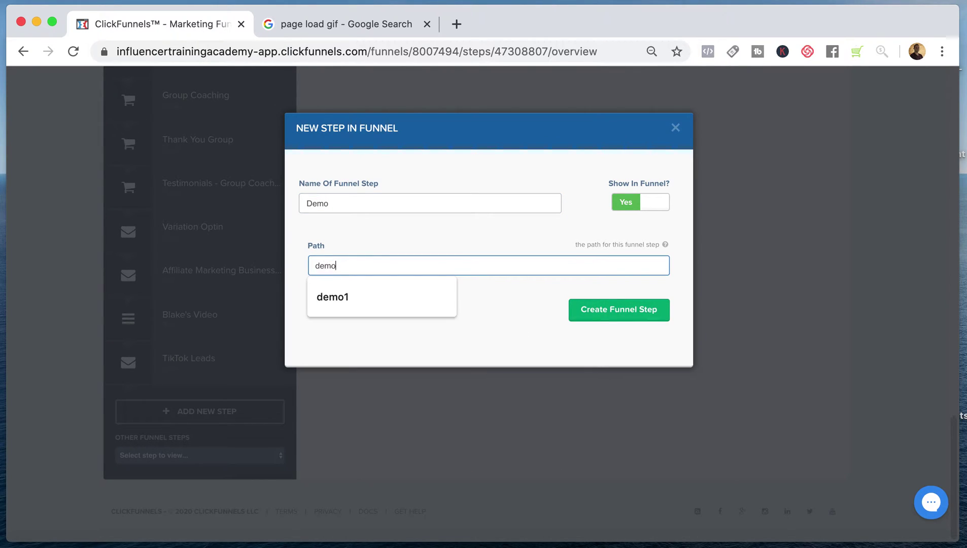
left_click(626, 307)
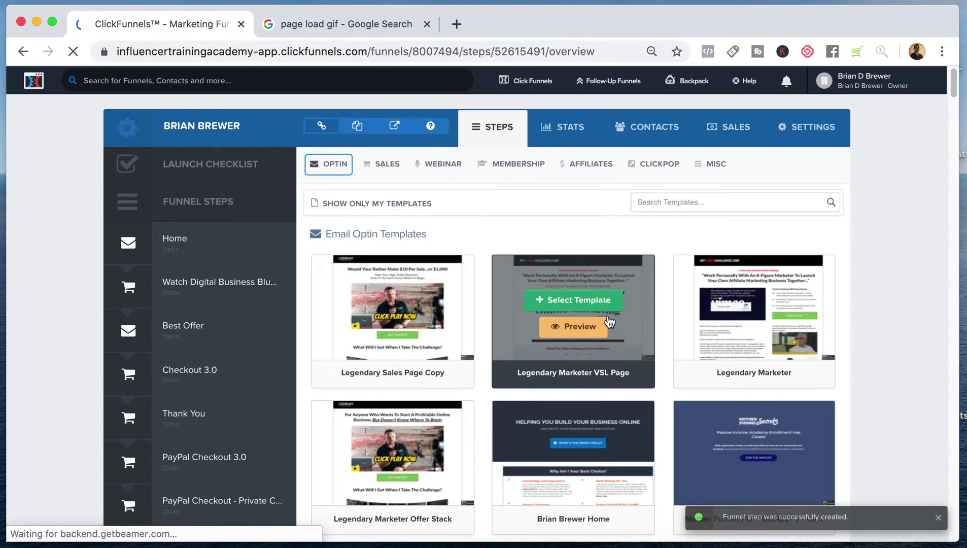
Search templates for 'blank' and select Optin Blank Start for the Demo page.
left_click(658, 202)
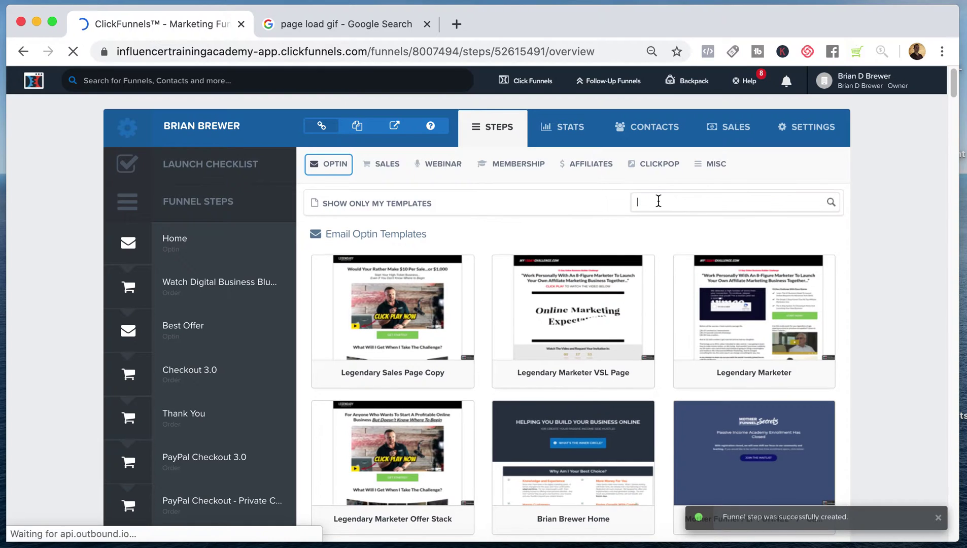
type("blank")
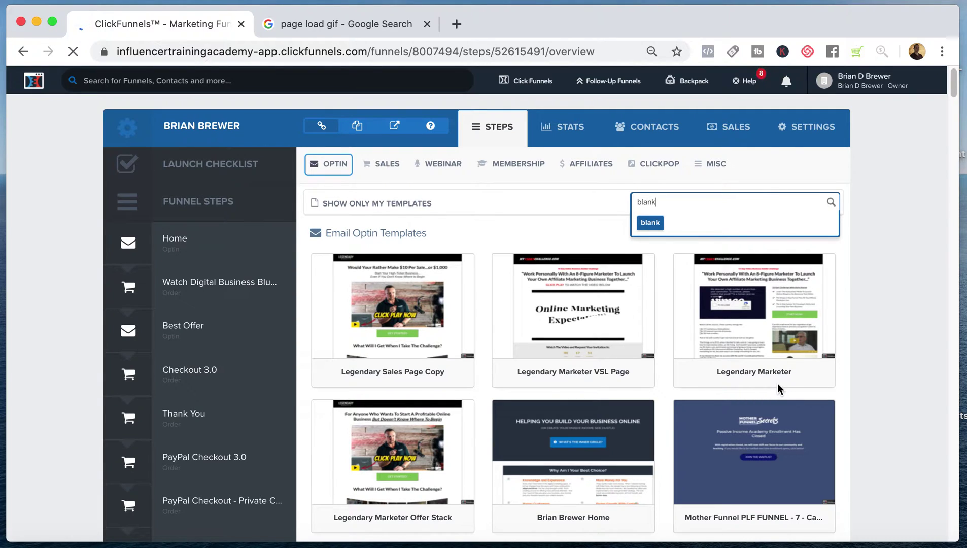
key("Return")
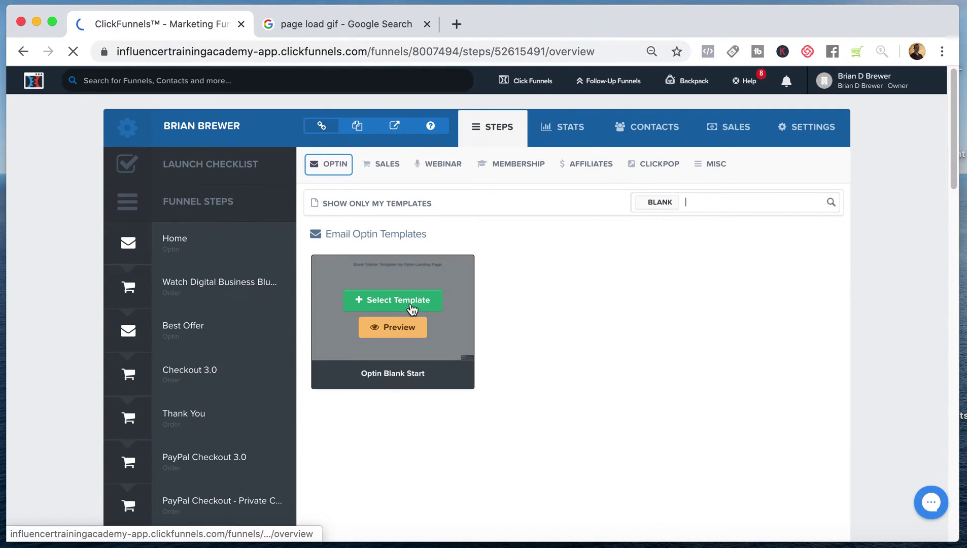
left_click(412, 308)
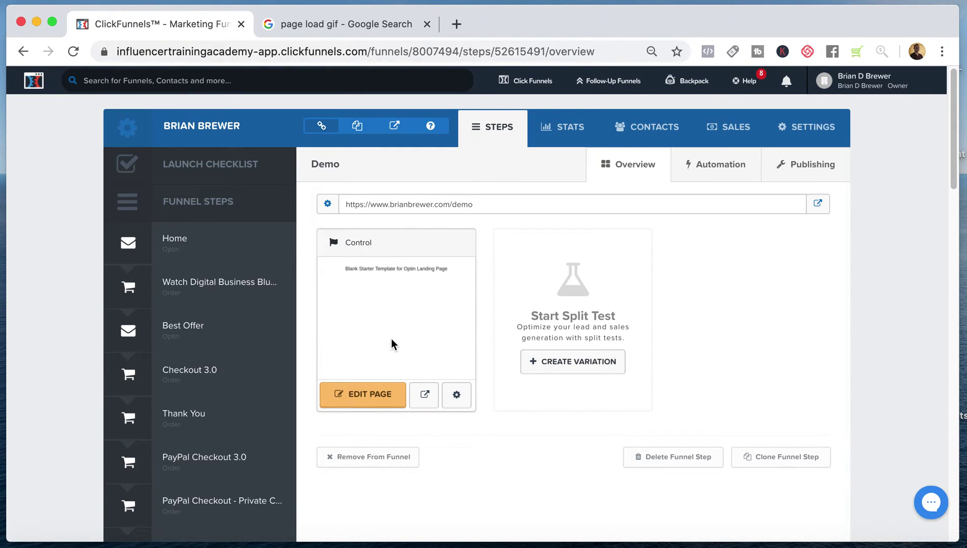
In the Demo page editor, add a 1 Column row containing an Image element.
left_click(381, 398)
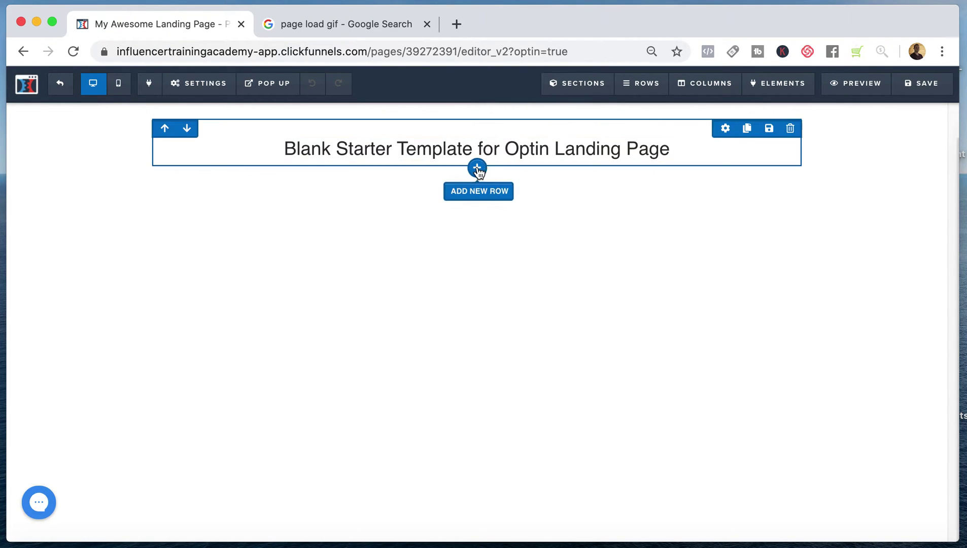
left_click(477, 169)
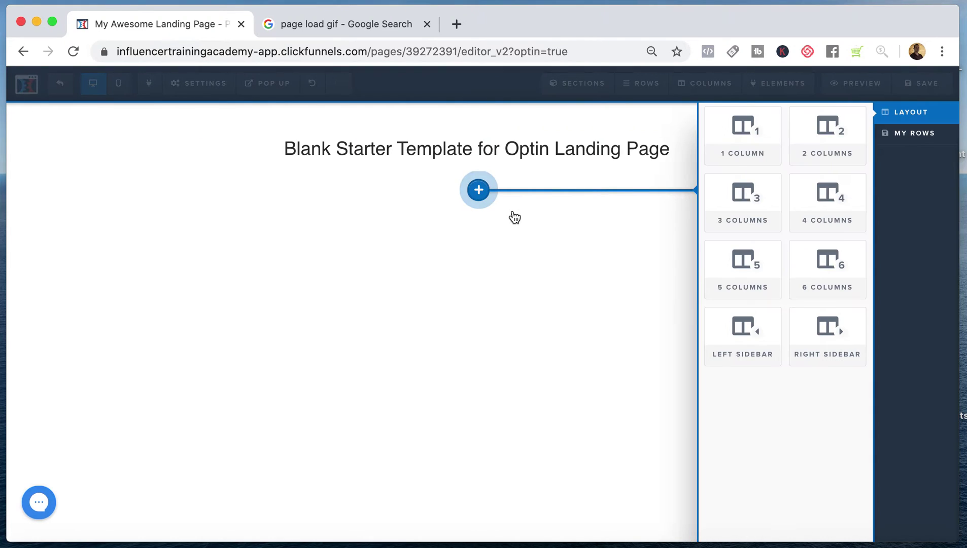
left_click(756, 146)
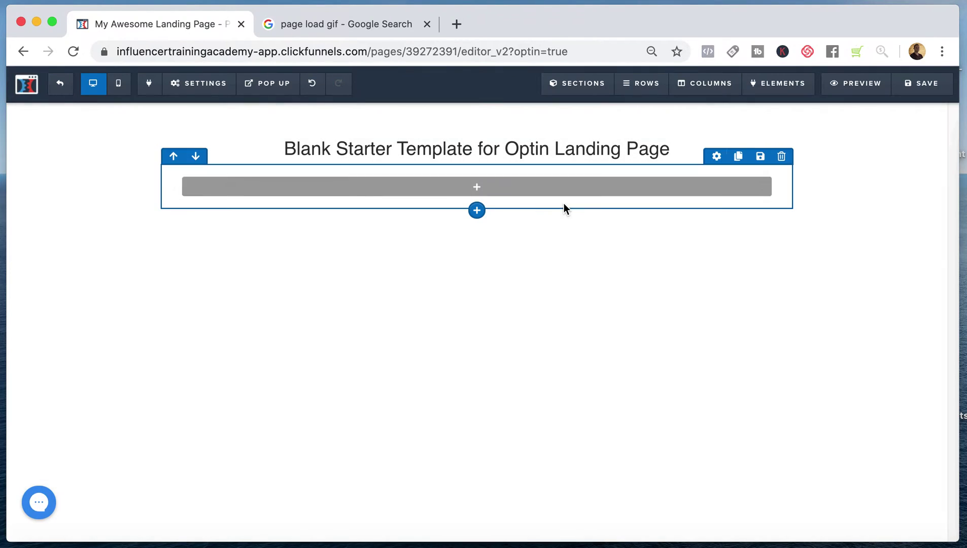
left_click(510, 186)
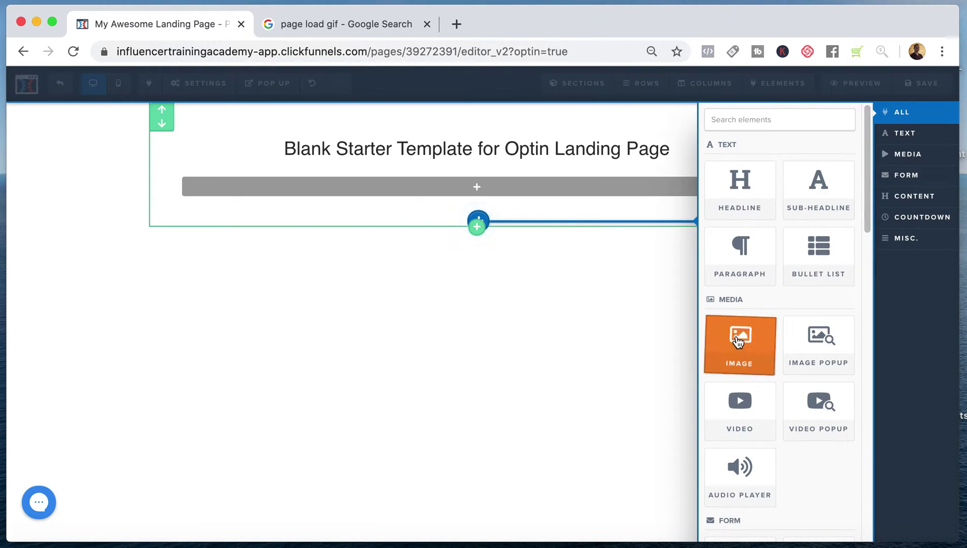
left_click(756, 343)
Open the preview of the wpamelia orange-to-pink dots GIF in the page load gif results.
left_click(340, 23)
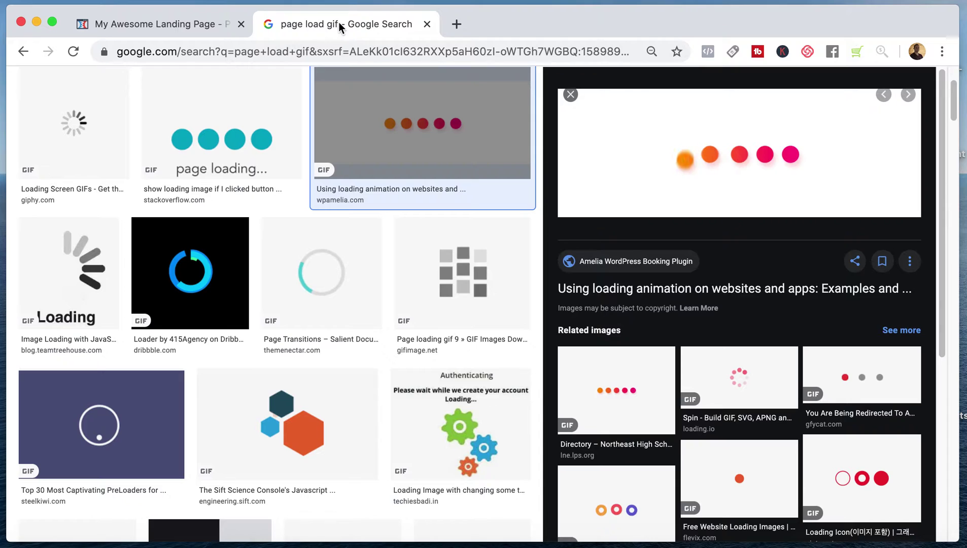
scroll(279, 212, "up", 3)
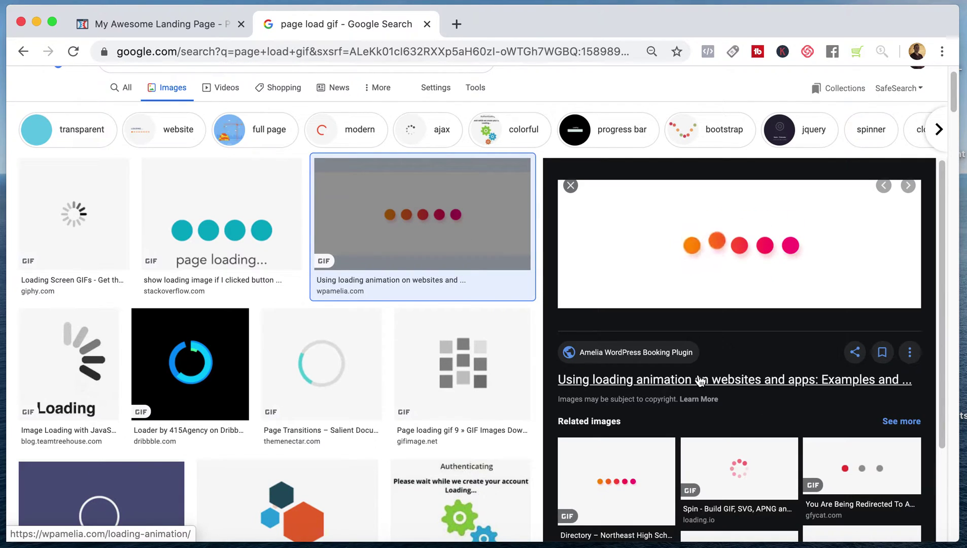
scroll(462, 318, "down", 1)
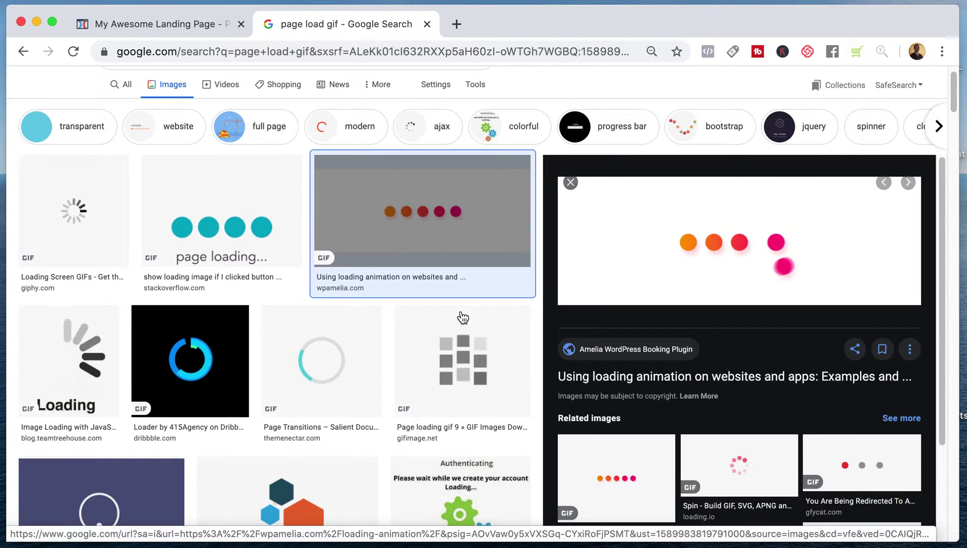
scroll(183, 153, "up", 2)
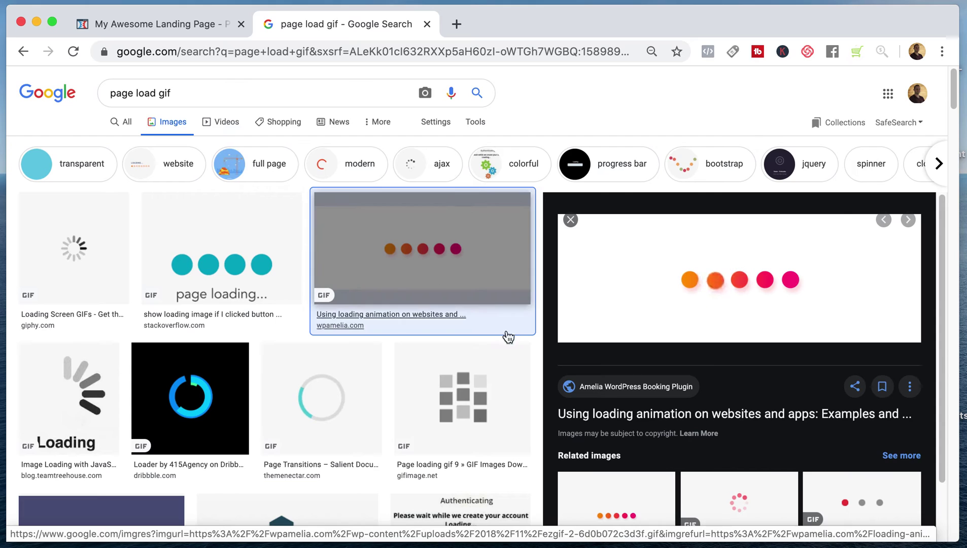
left_click(383, 252)
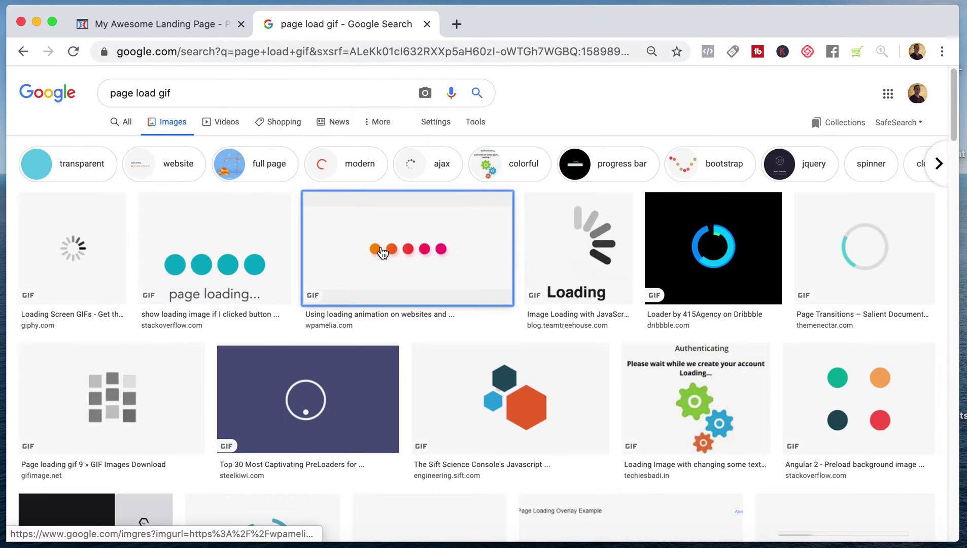
left_click(383, 253)
Open the dots GIF image in its own new tab and switch to it.
scroll(629, 294, "down", 3)
triple_click(599, 288)
right_click(598, 288)
right_click(634, 166)
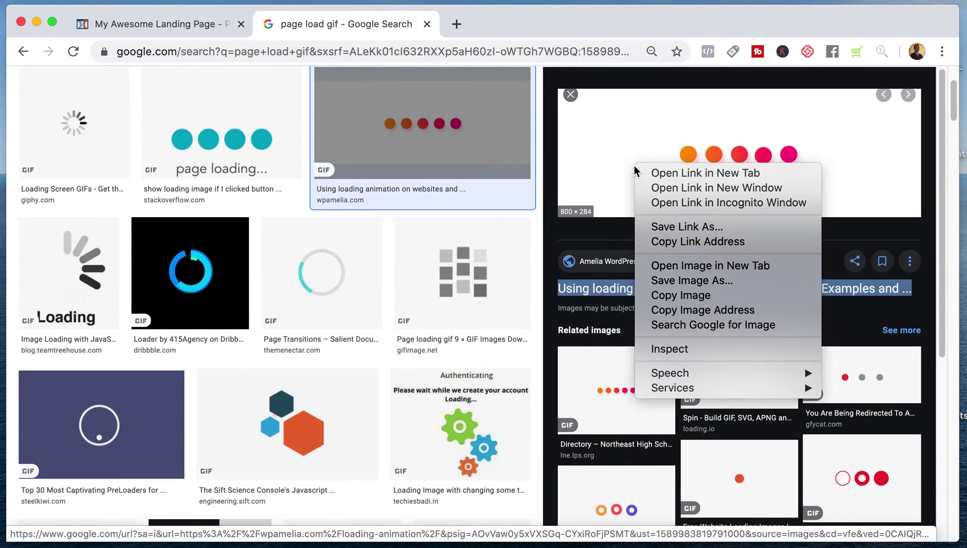
left_click(660, 265)
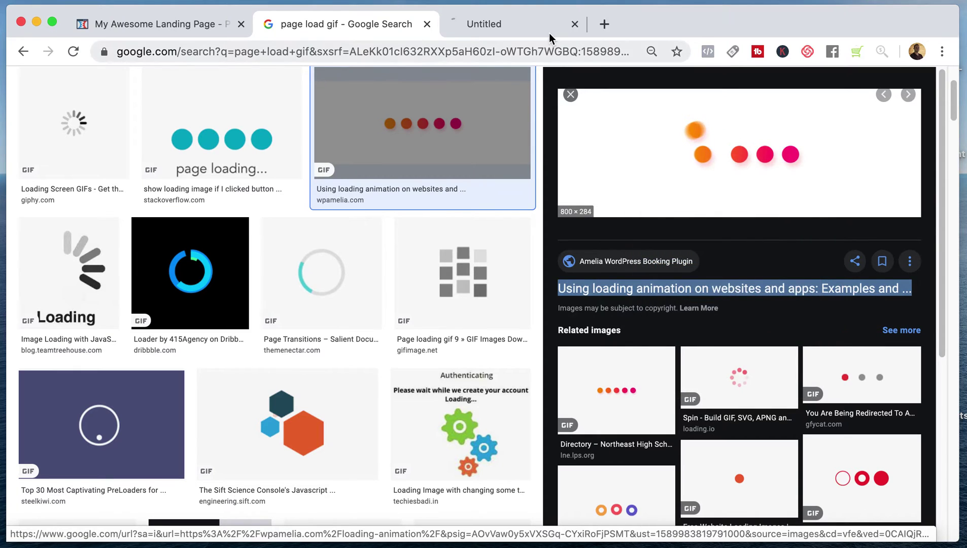
left_click(530, 25)
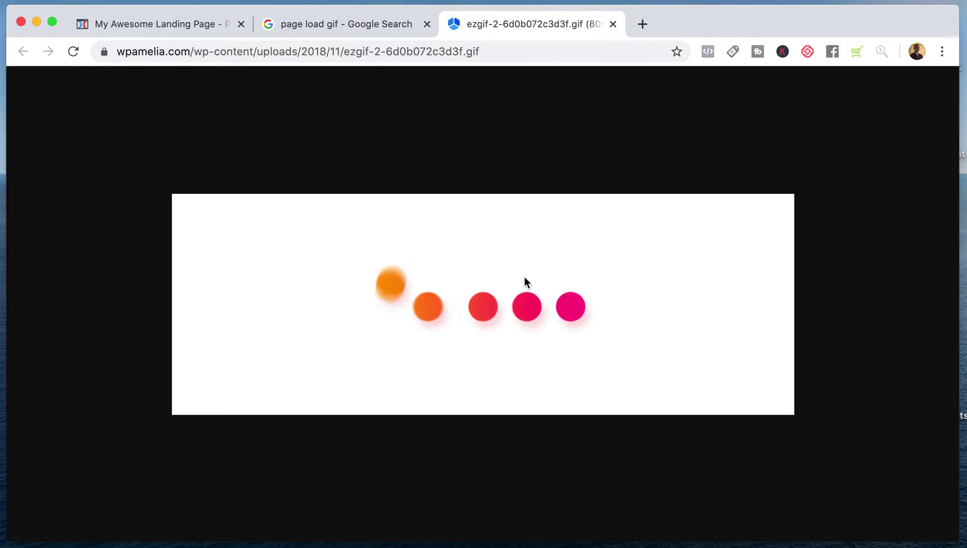
right_click(526, 278)
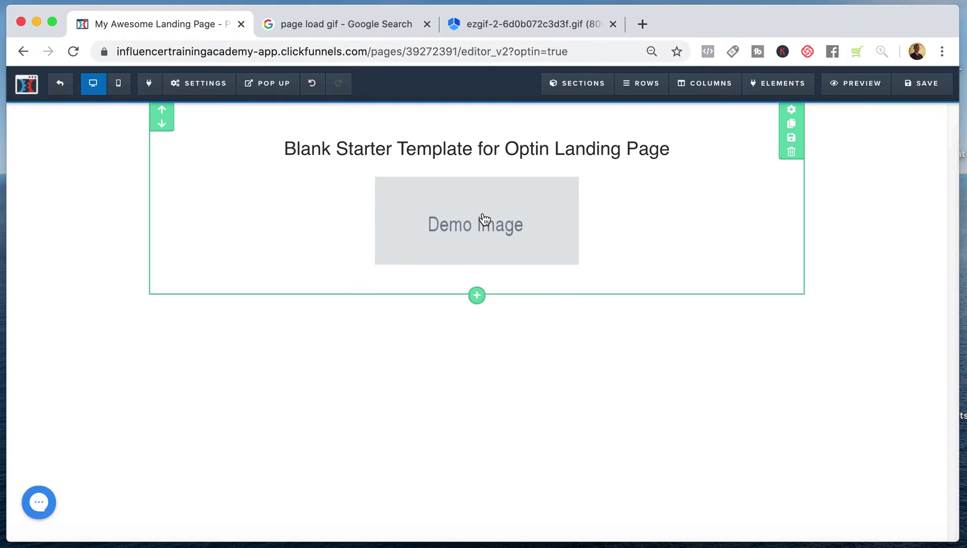
Upload PageLoad.gif from the Mac and swap it in for the placeholder image.
left_click(484, 219)
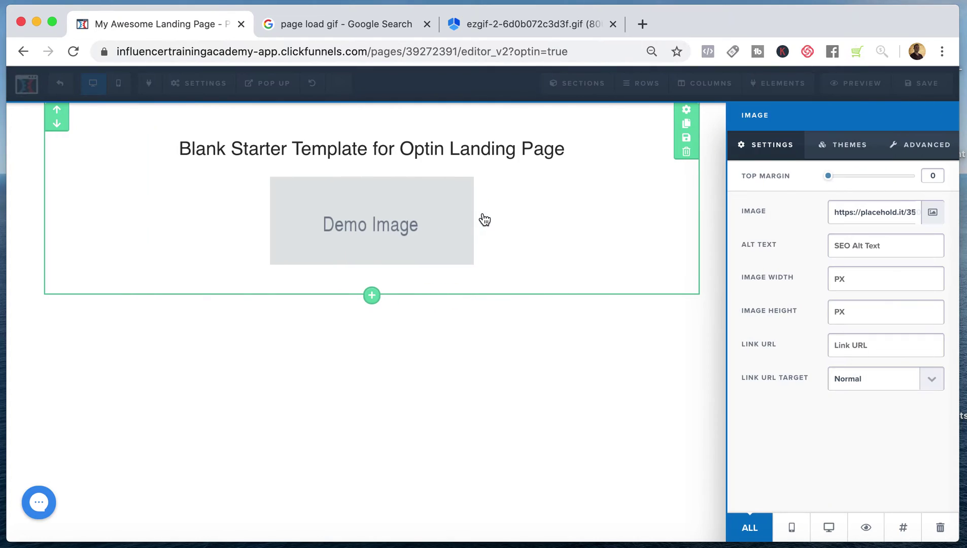
left_click(932, 215)
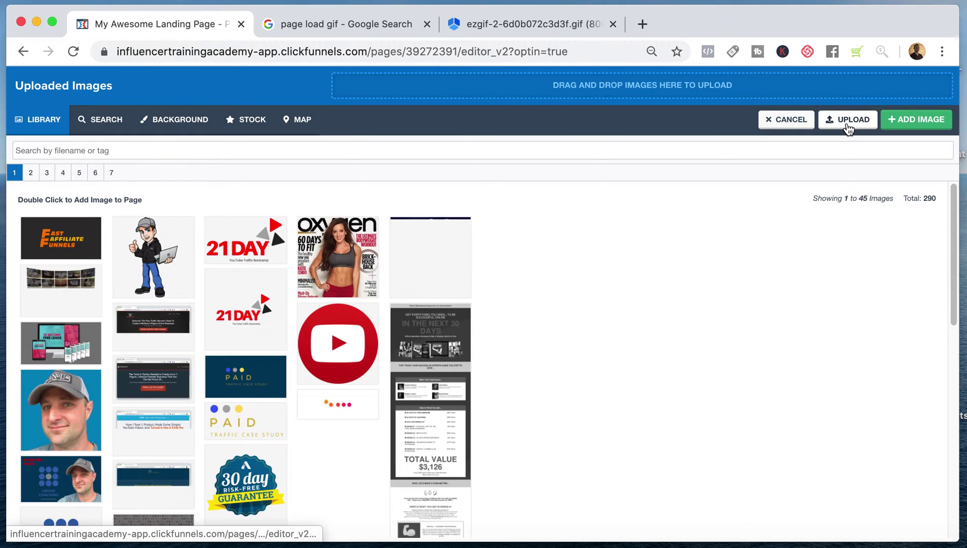
left_click(848, 126)
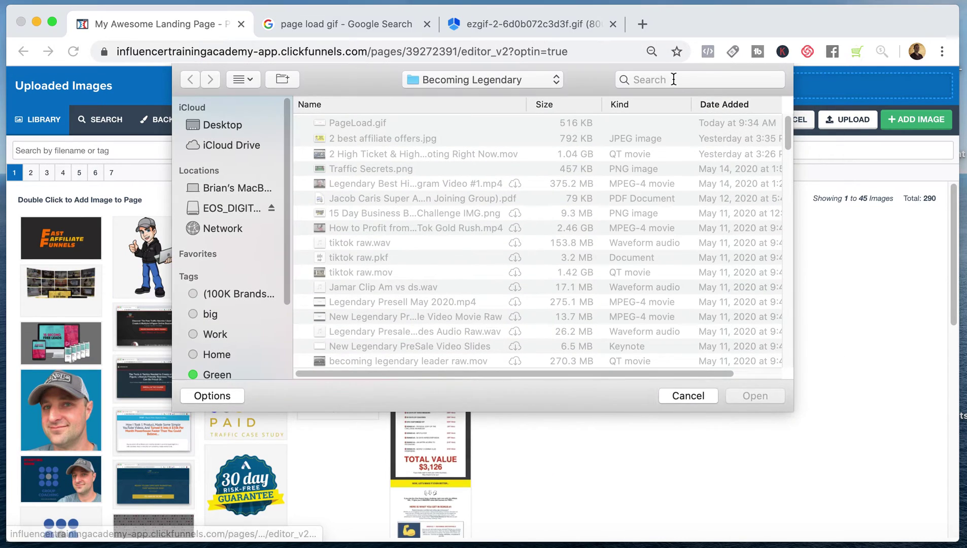
left_click(673, 79)
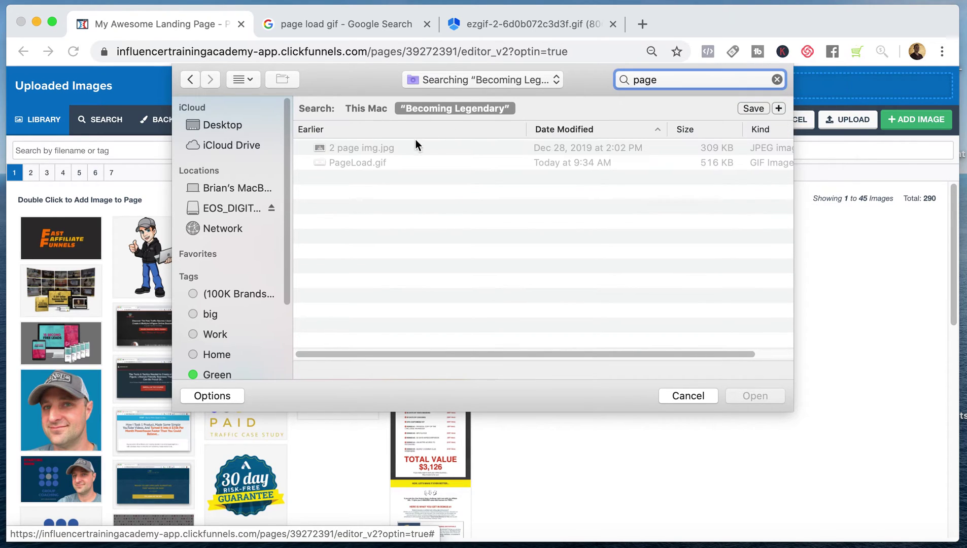
left_click(354, 108)
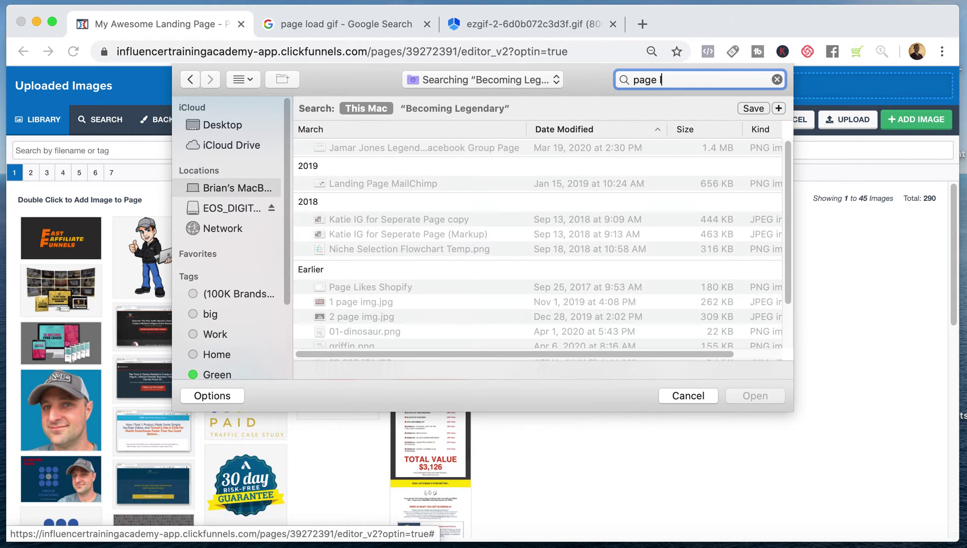
type("load gi")
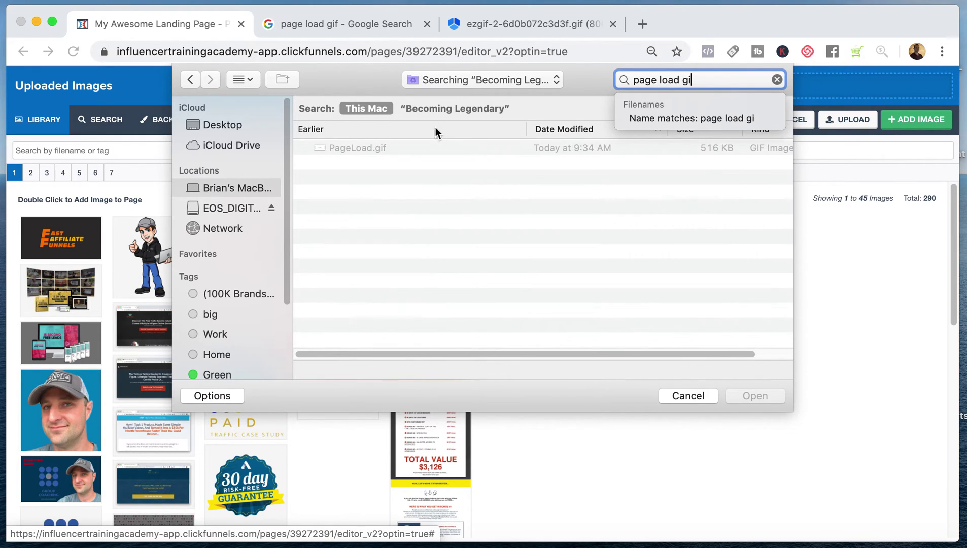
double_click(362, 148)
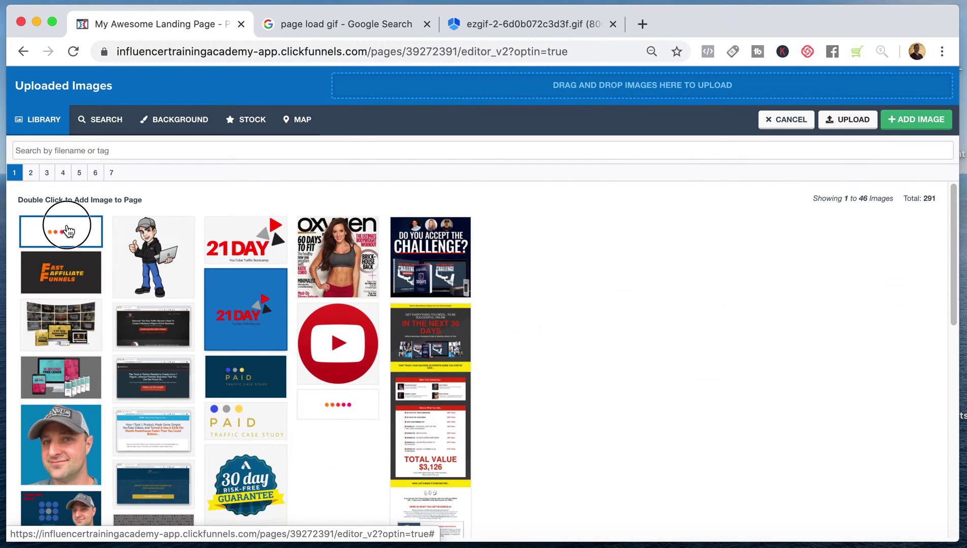
double_click(68, 231)
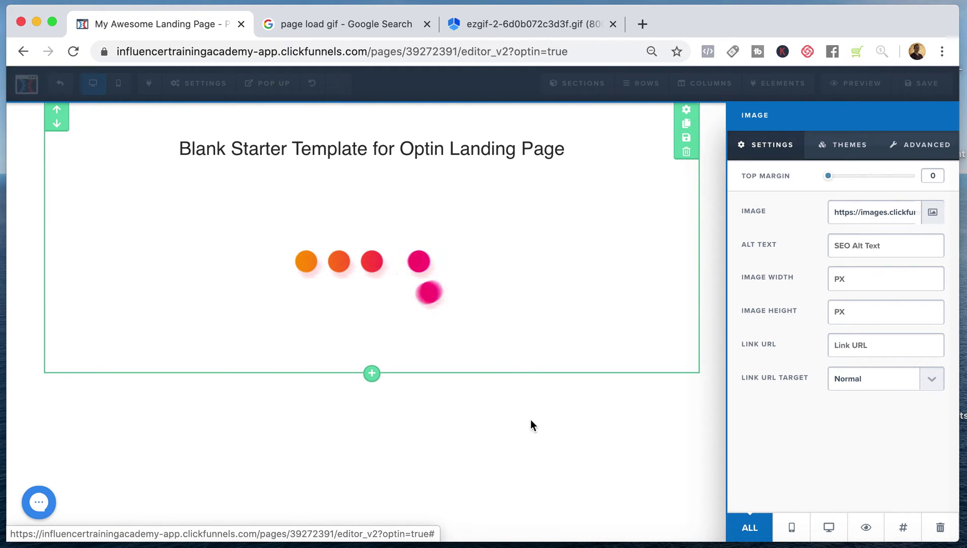
Delete the starter headline section from the Demo page.
left_click(531, 420)
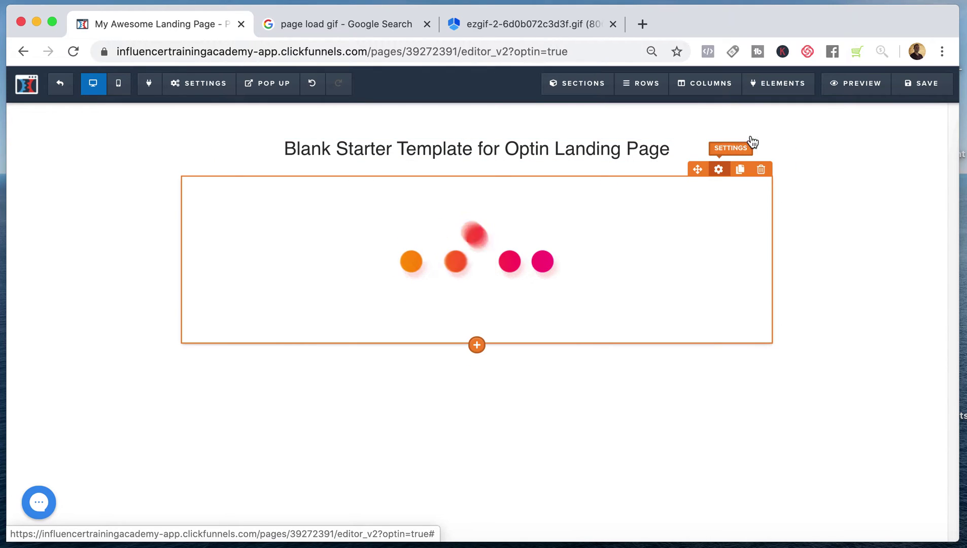
left_click(791, 129)
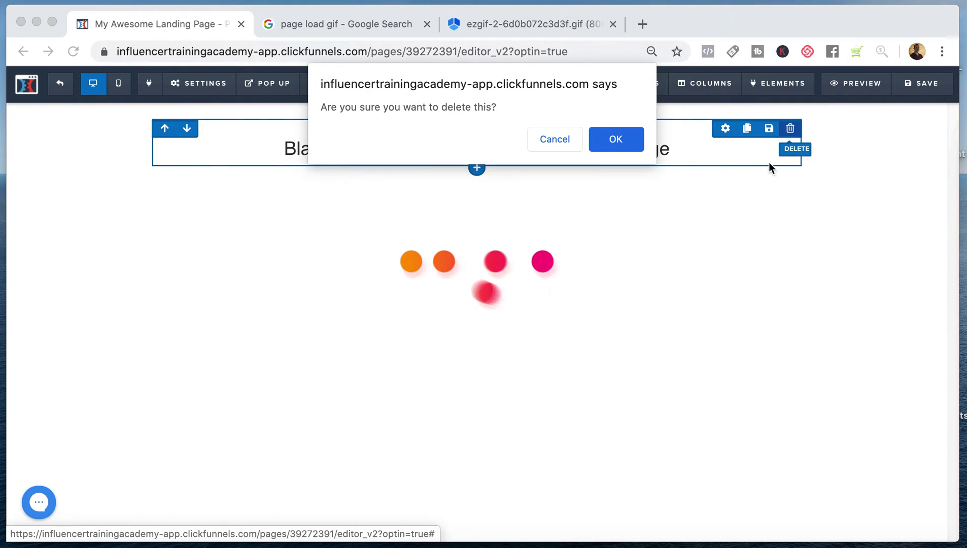
left_click(640, 133)
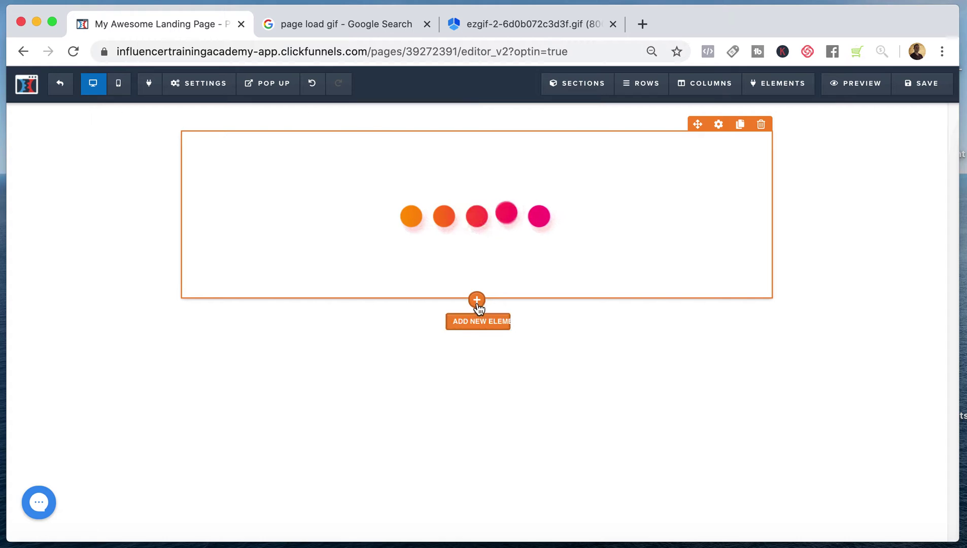
Add a paragraph under the GIF: 'If you are not automatically redirected, please click here'.
left_click(480, 299)
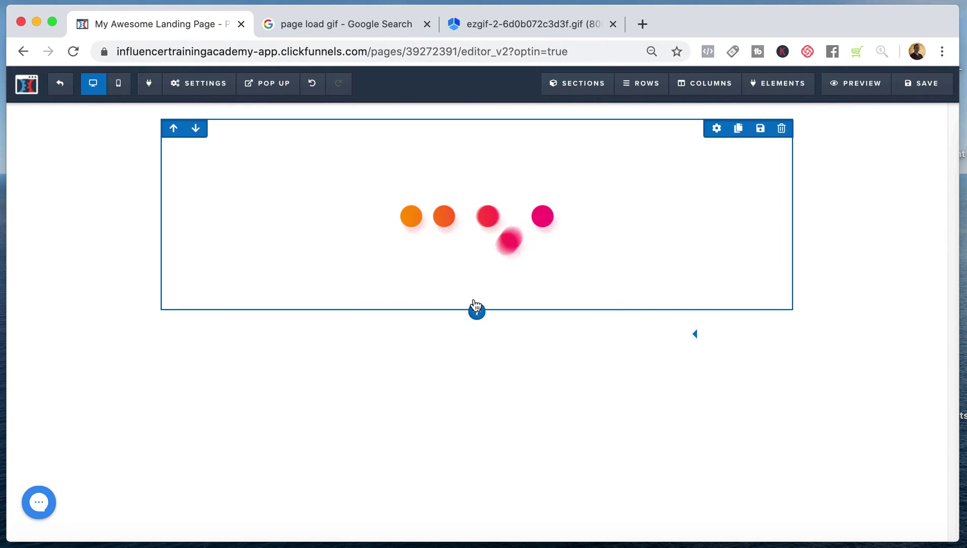
left_click(478, 297)
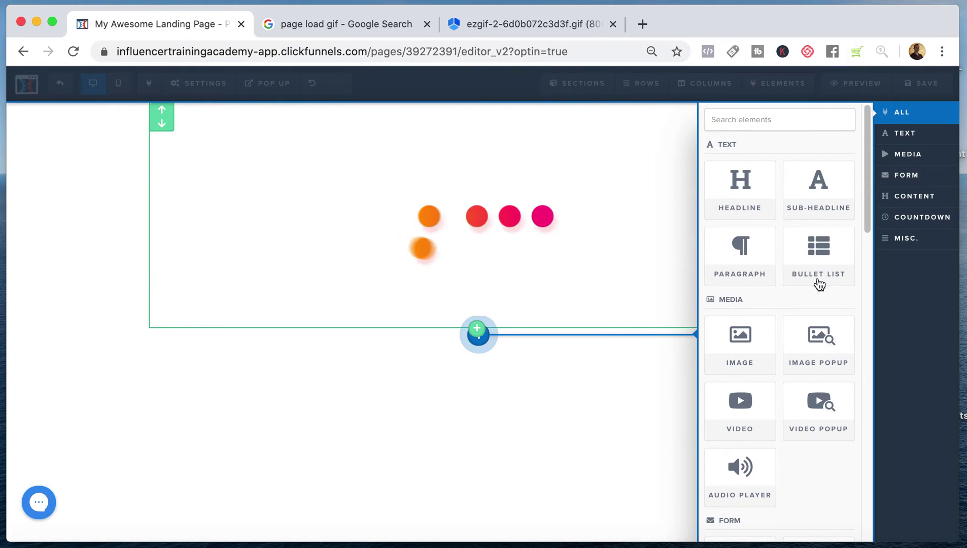
left_click(755, 254)
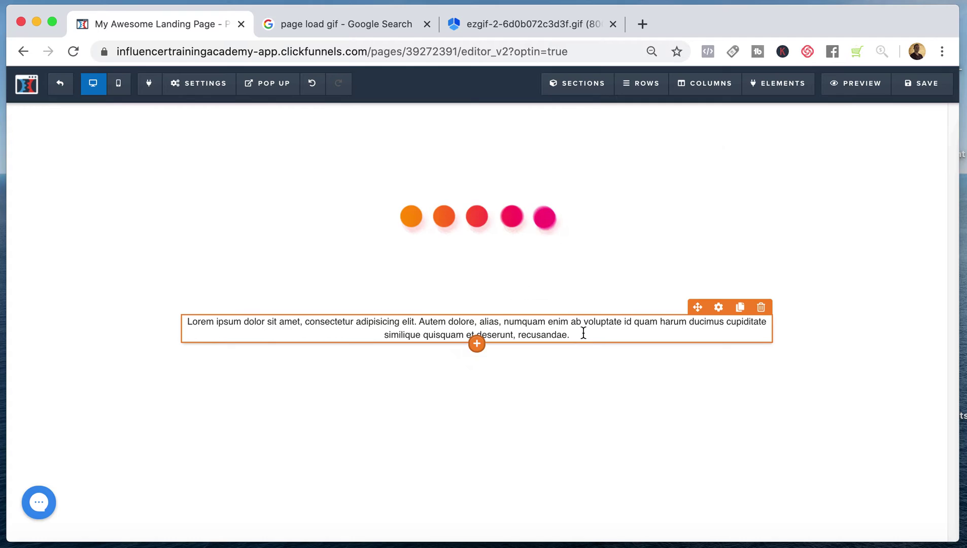
left_click_drag(583, 329, 188, 324)
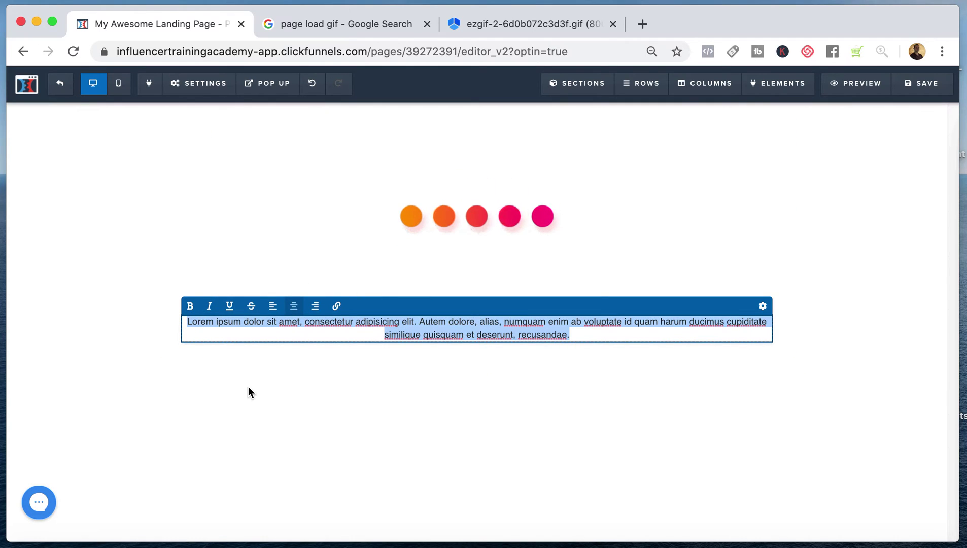
type("If you are")
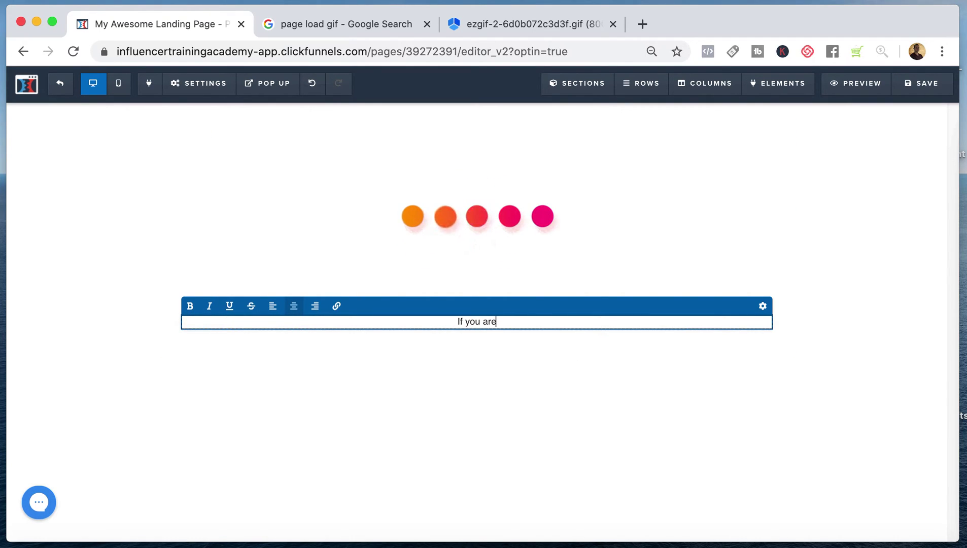
type(" not automa")
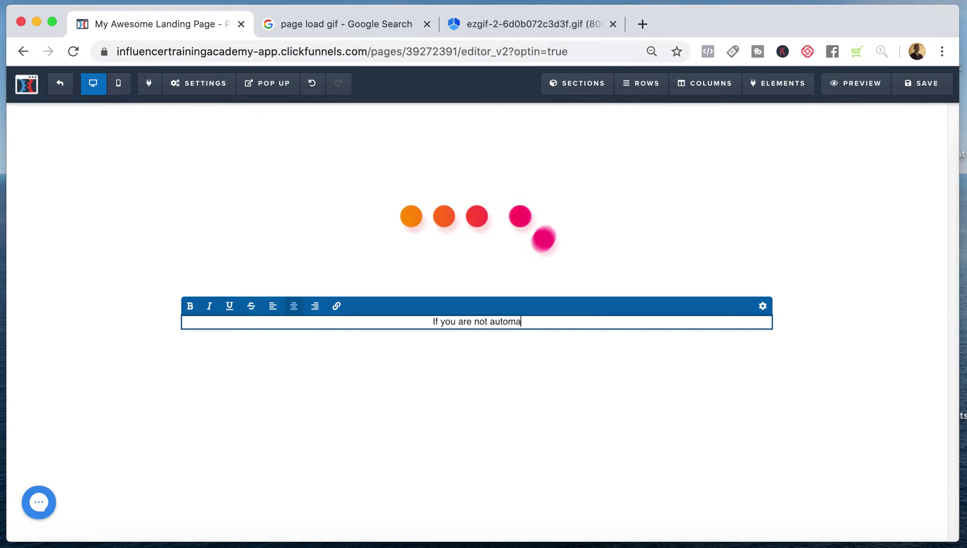
type("ti")
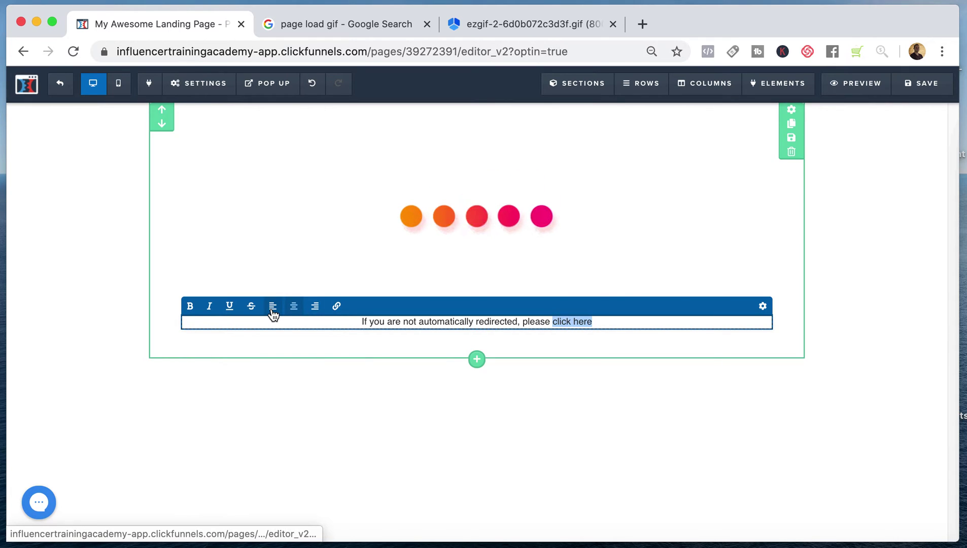
Link the words 'click here' to google.com.
left_click(338, 308)
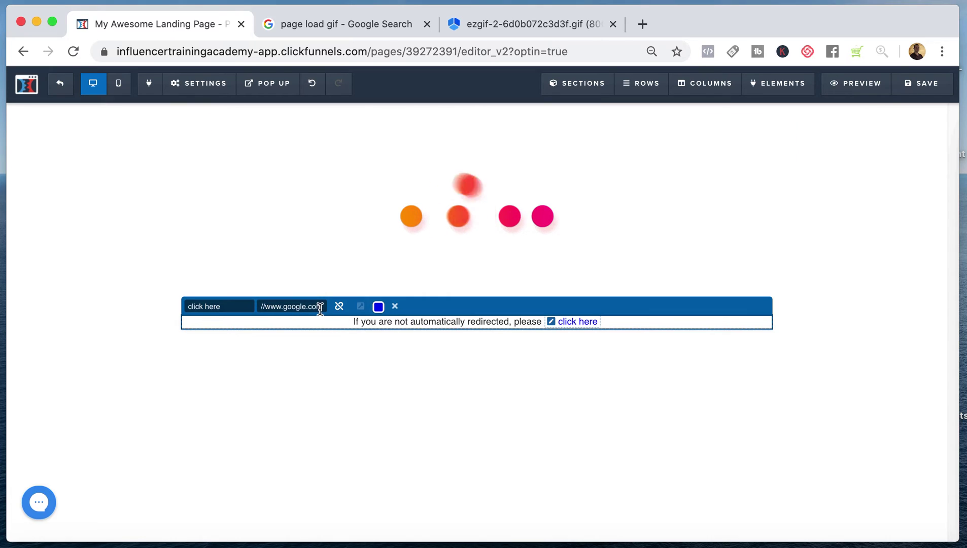
left_click_drag(324, 308, 212, 297)
left_click(405, 459)
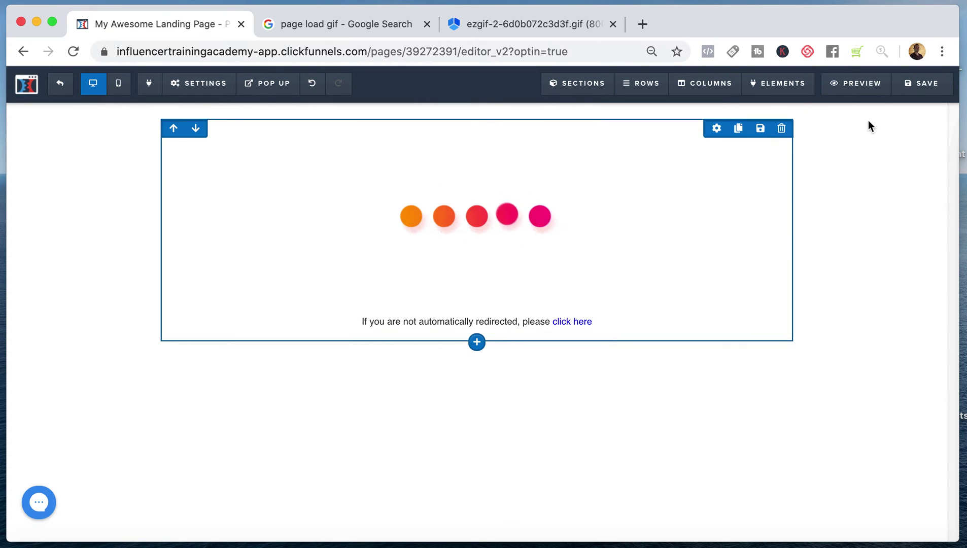
Set the page's SEO title to 'Demo Redirect', save, and preview the updated page.
left_click(846, 85)
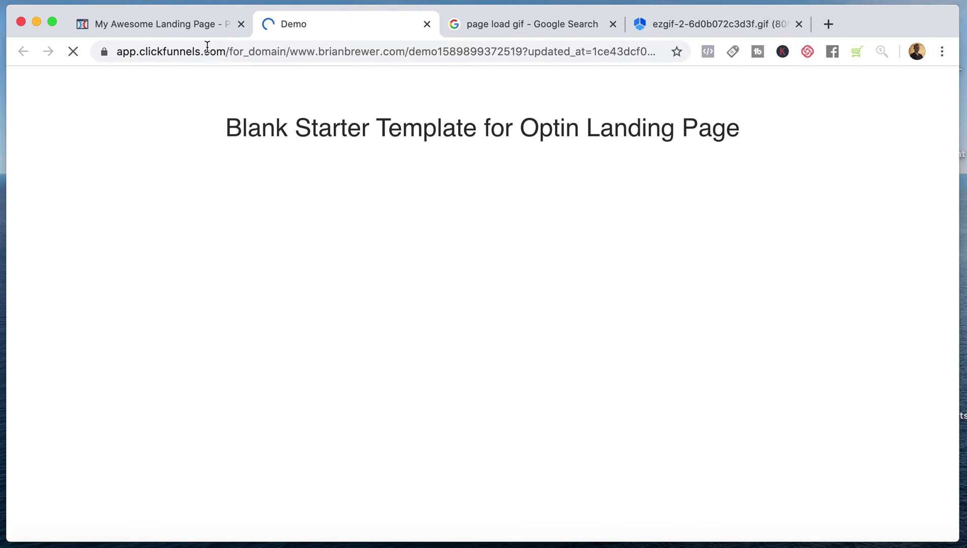
left_click(162, 24)
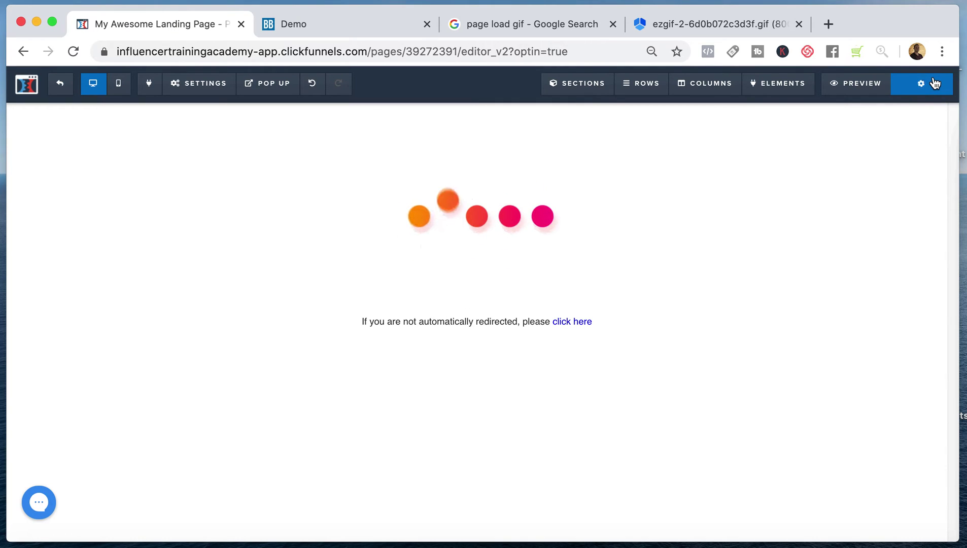
left_click(935, 82)
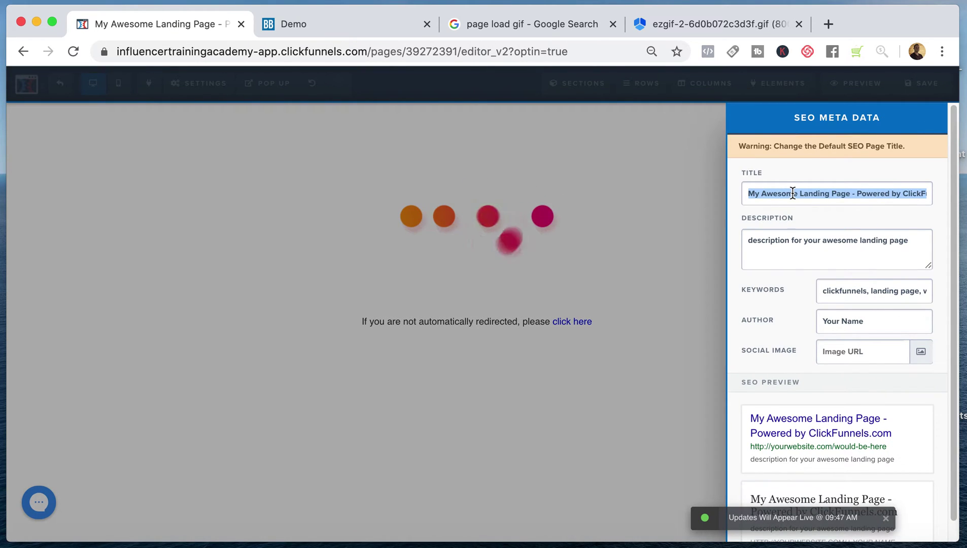
type("Demo")
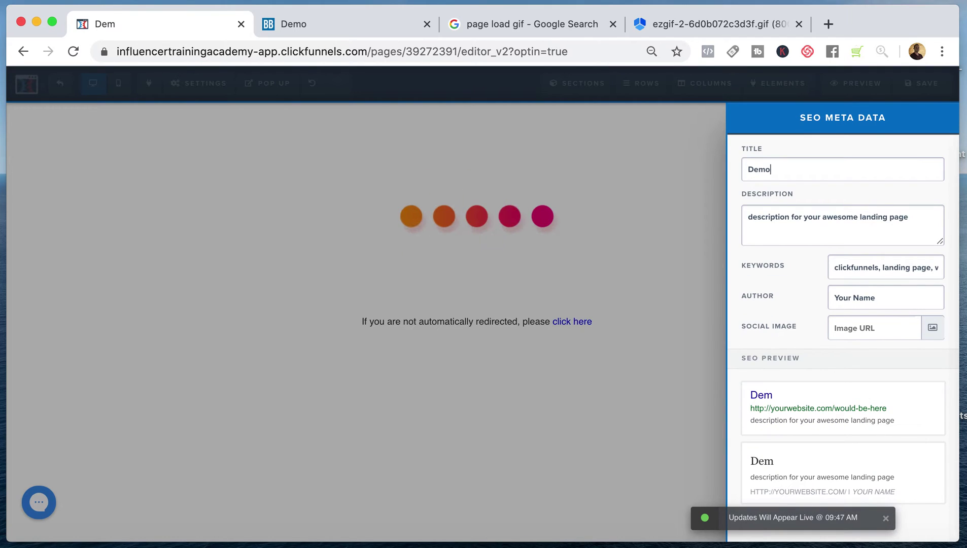
type(" Redirec")
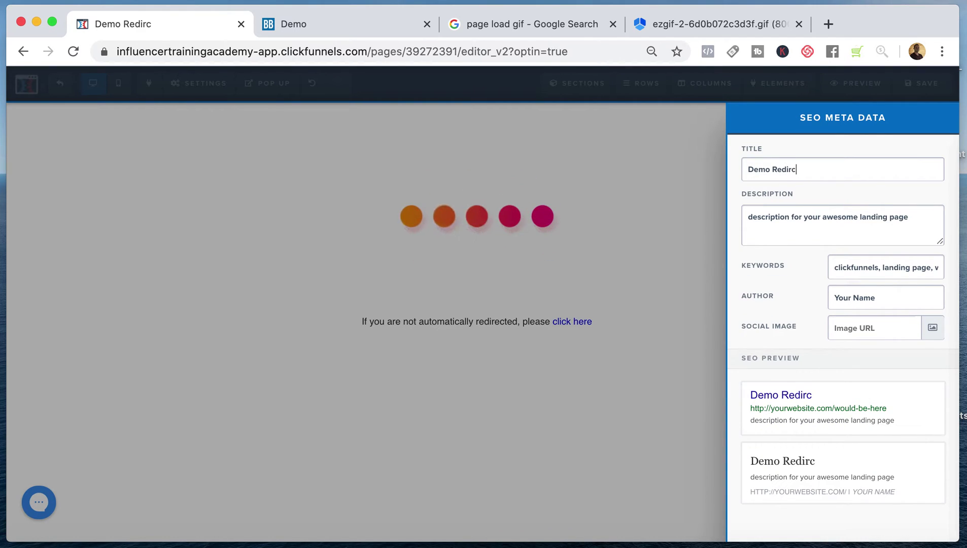
key("BackSpace")
type("ect")
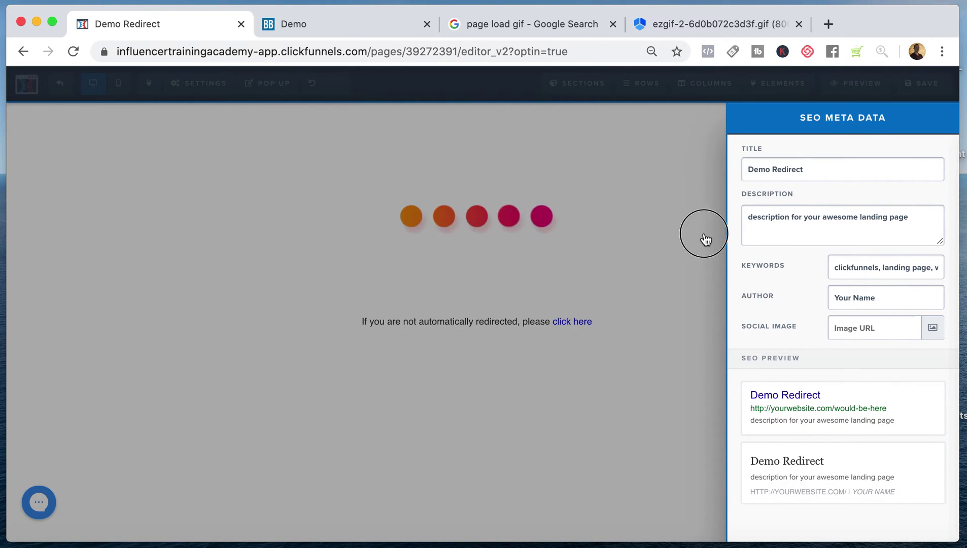
left_click(924, 87)
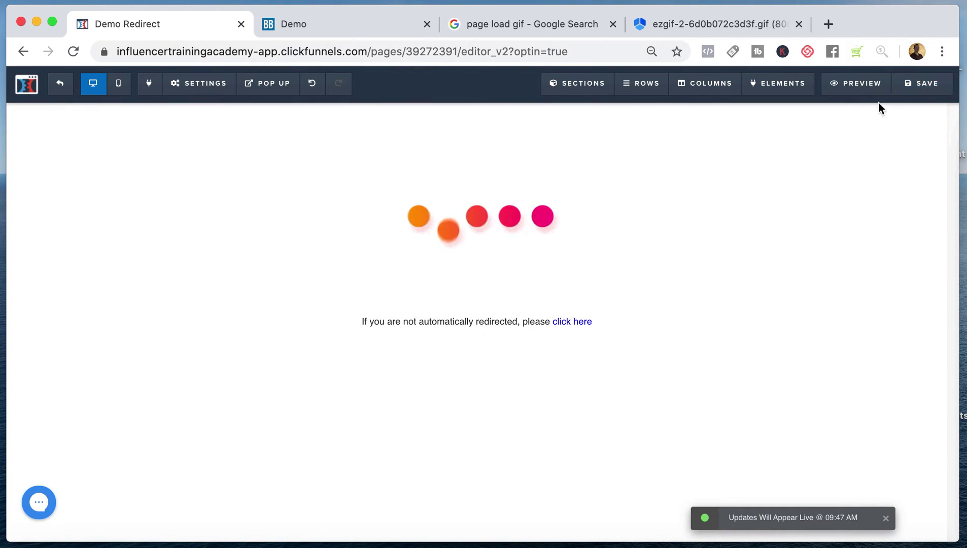
left_click(856, 86)
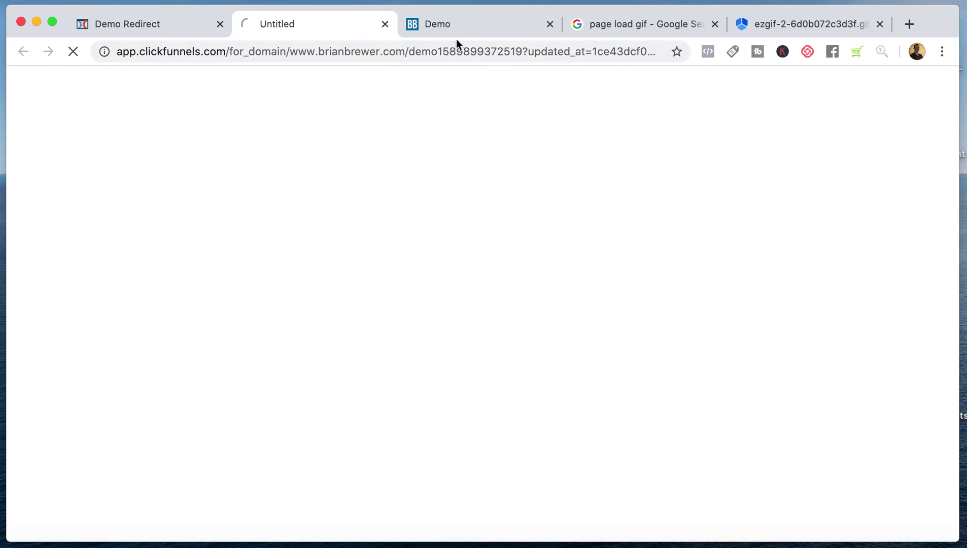
Close the old Demo tab, confirm 'click here' opens Google, then close the Google tab.
left_click(550, 24)
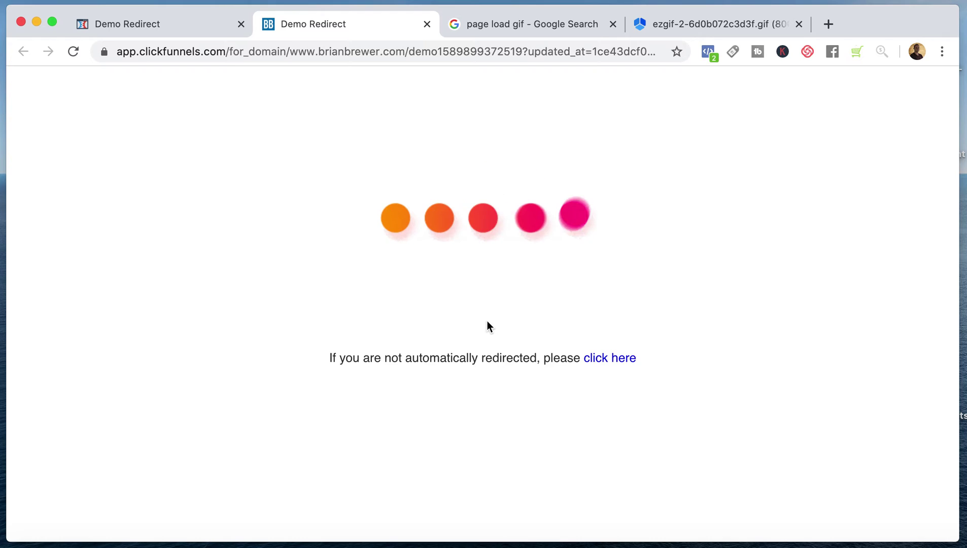
left_click(619, 358)
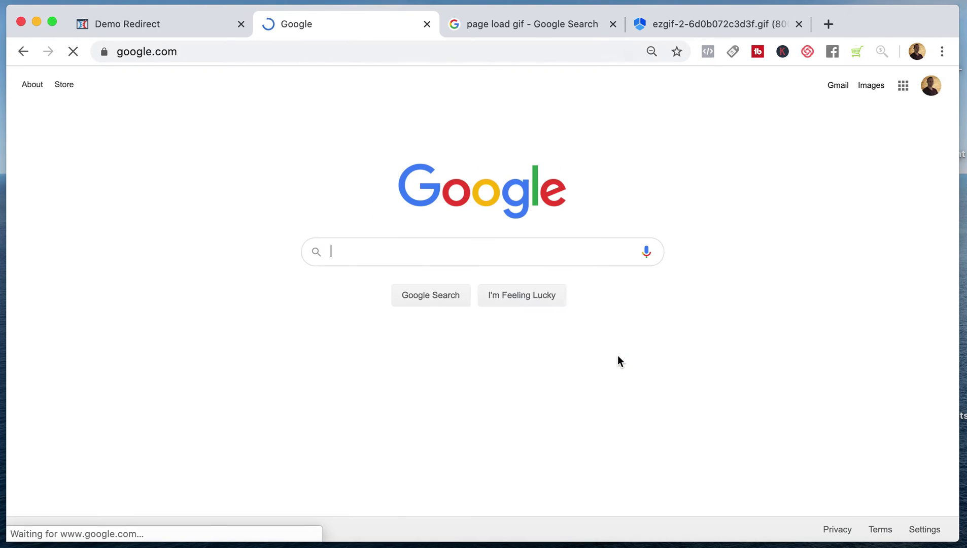
left_click(426, 25)
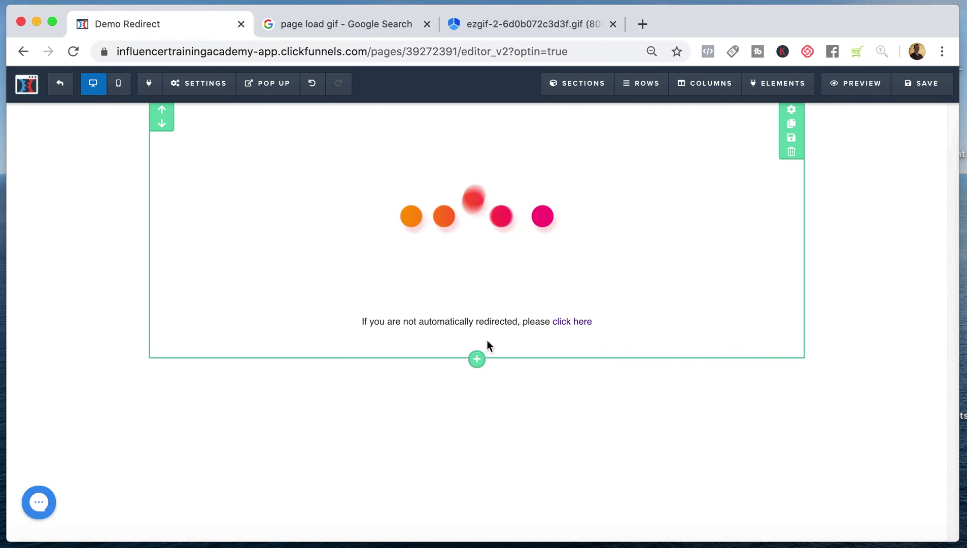
Add a one-column row below the section and drop a Countdown Minute Timer into it.
left_click(477, 343)
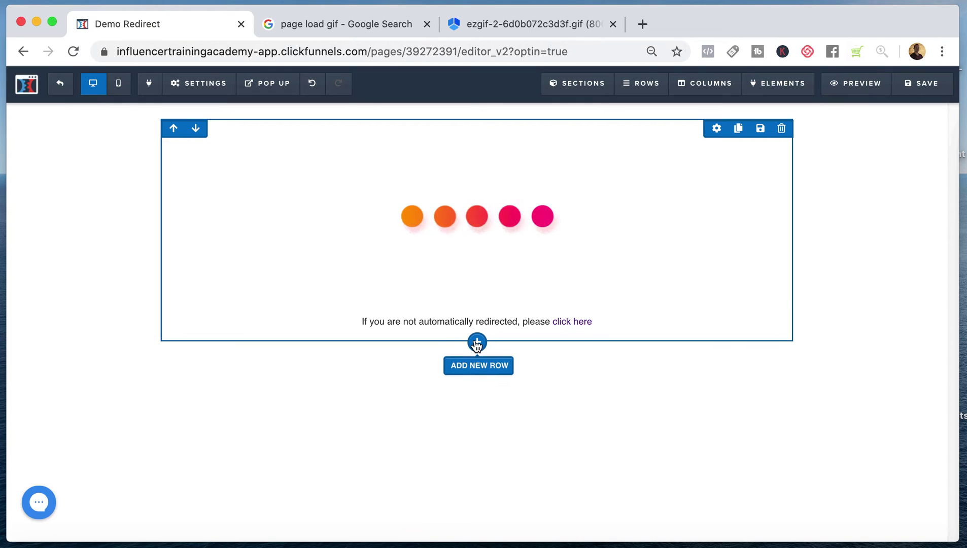
left_click(767, 149)
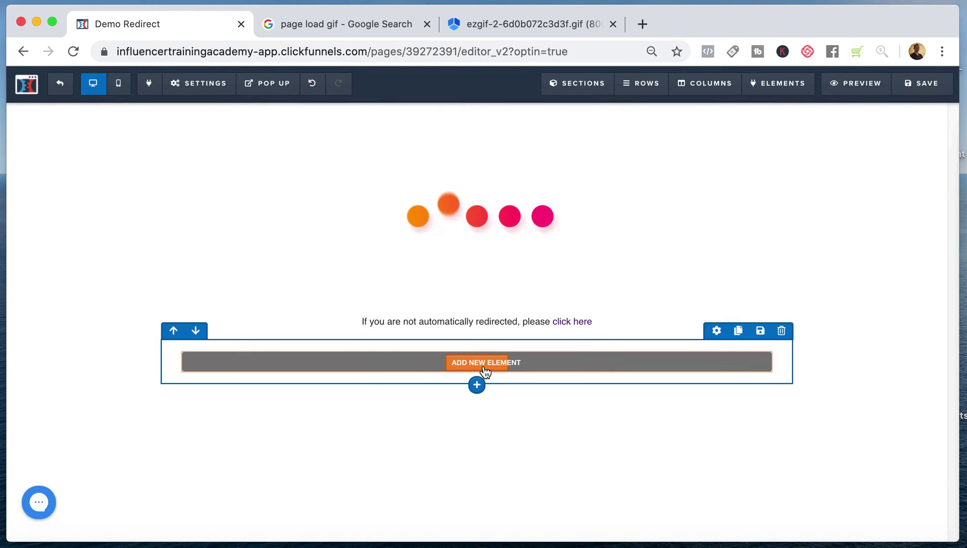
left_click(484, 371)
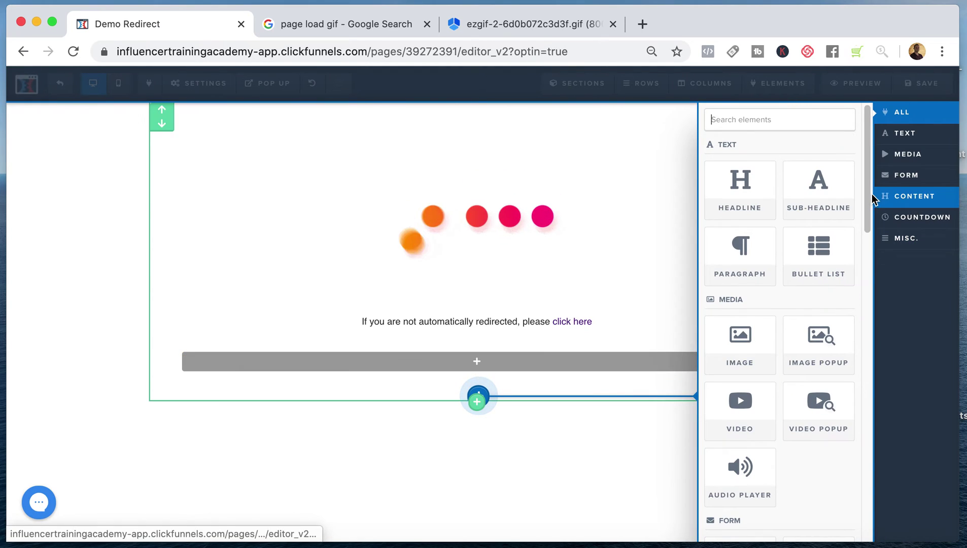
left_click(896, 218)
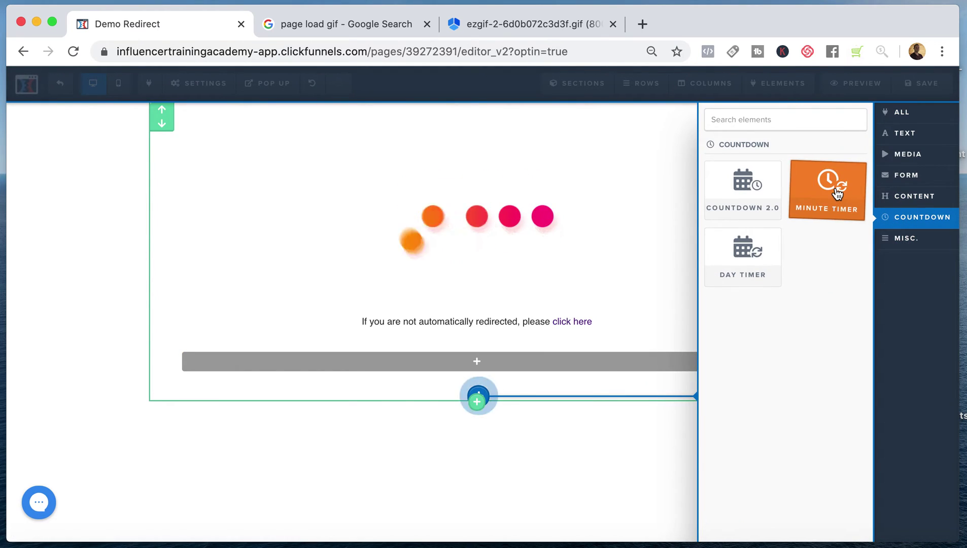
left_click_drag(763, 345, 606, 406)
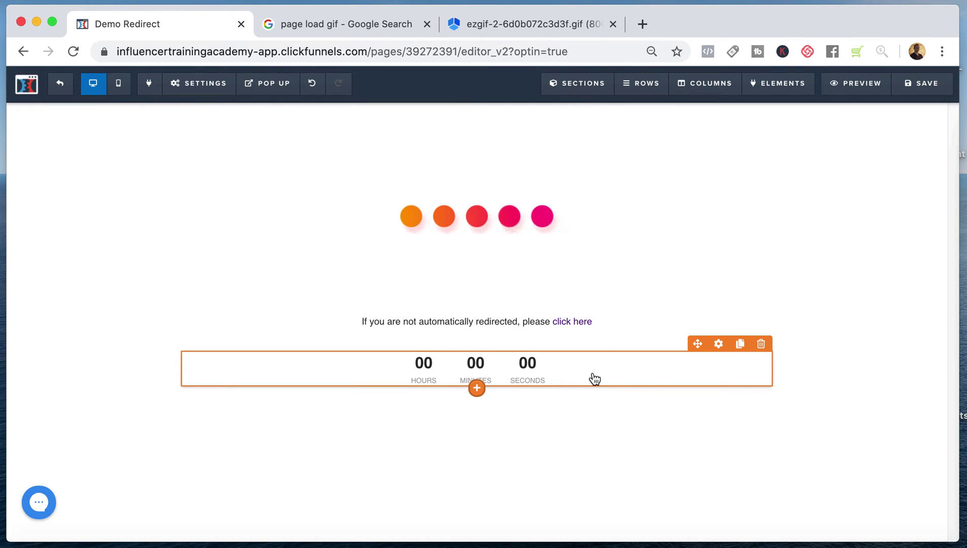
left_click(718, 344)
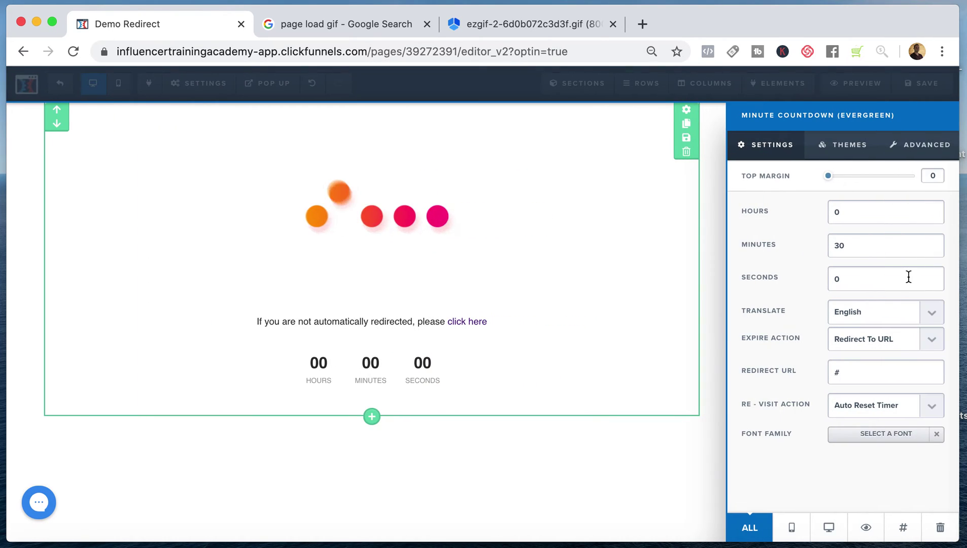
left_click(802, 243)
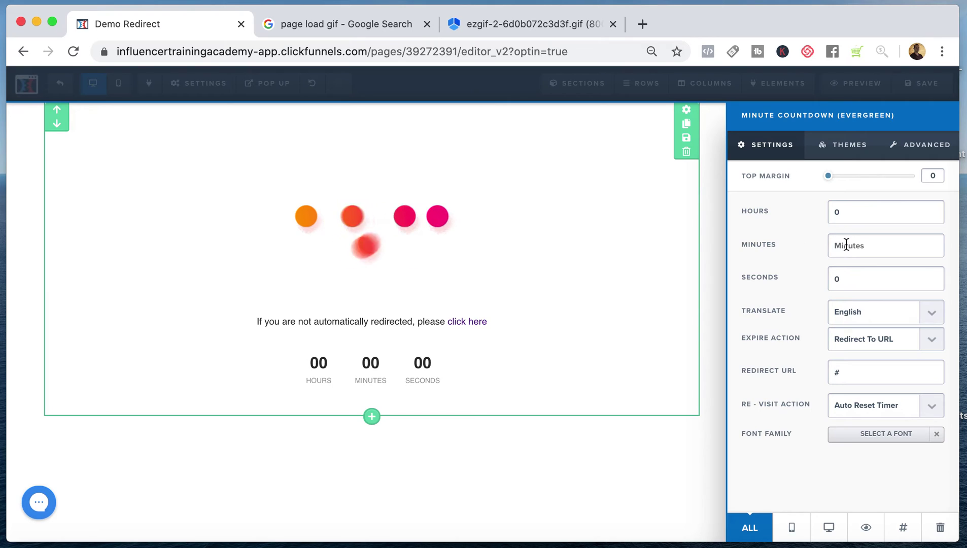
type("0")
left_click(799, 282)
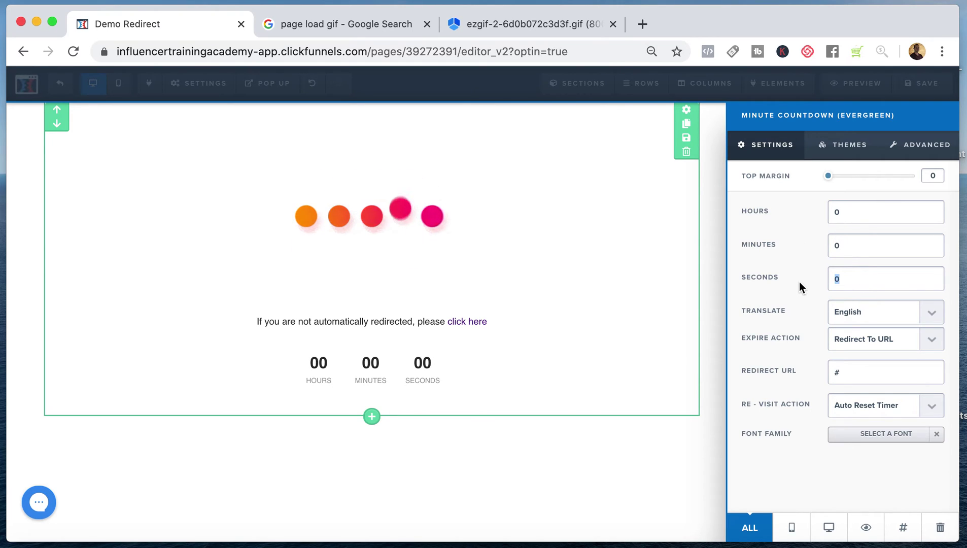
type("1")
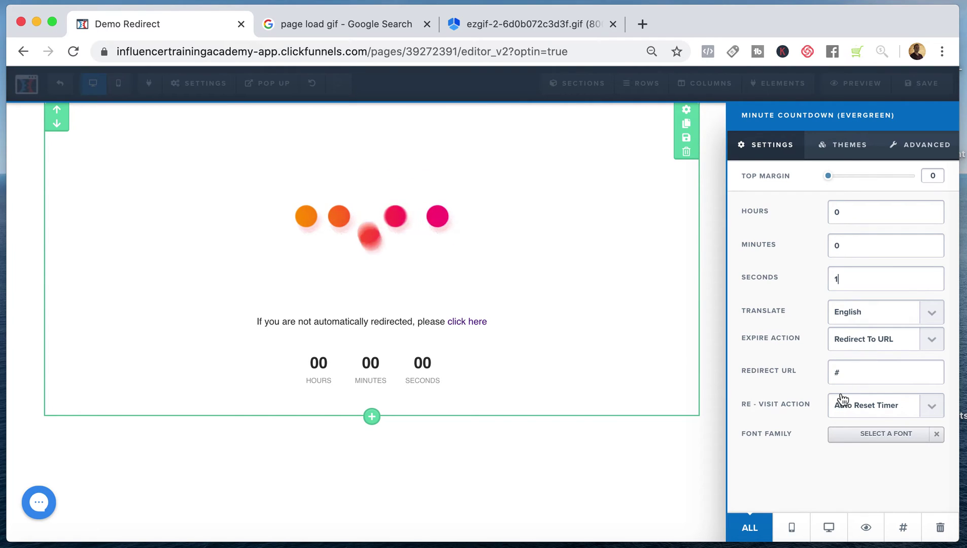
left_click(822, 373)
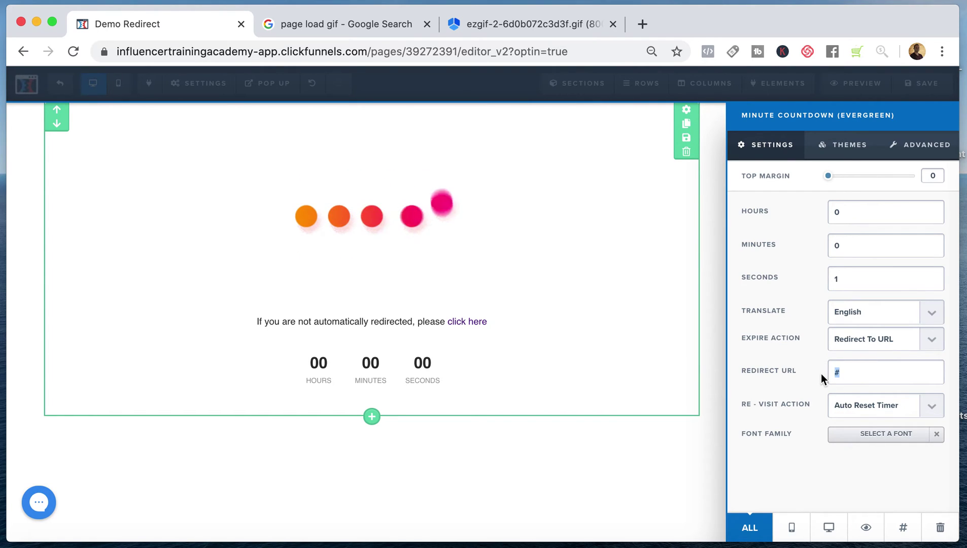
key("BackSpace")
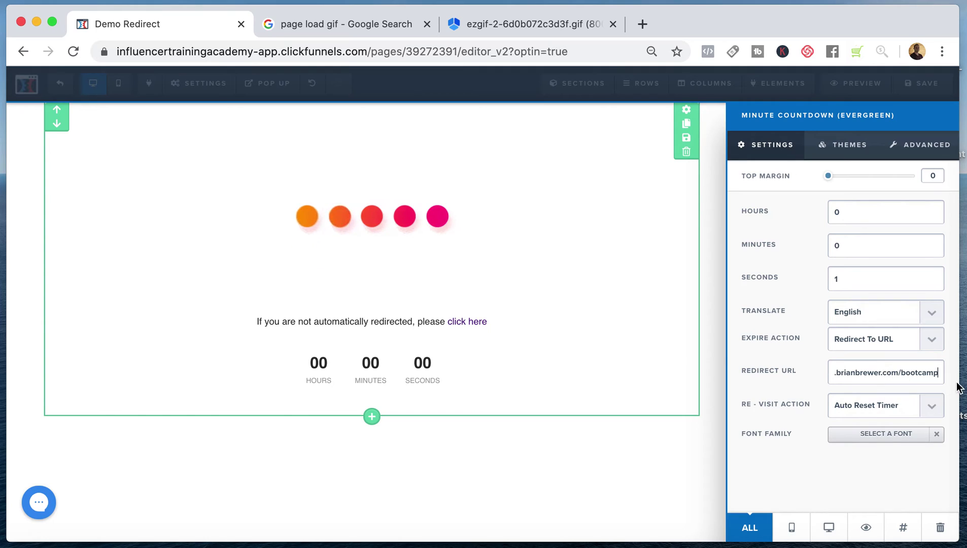
left_click_drag(942, 373, 794, 361)
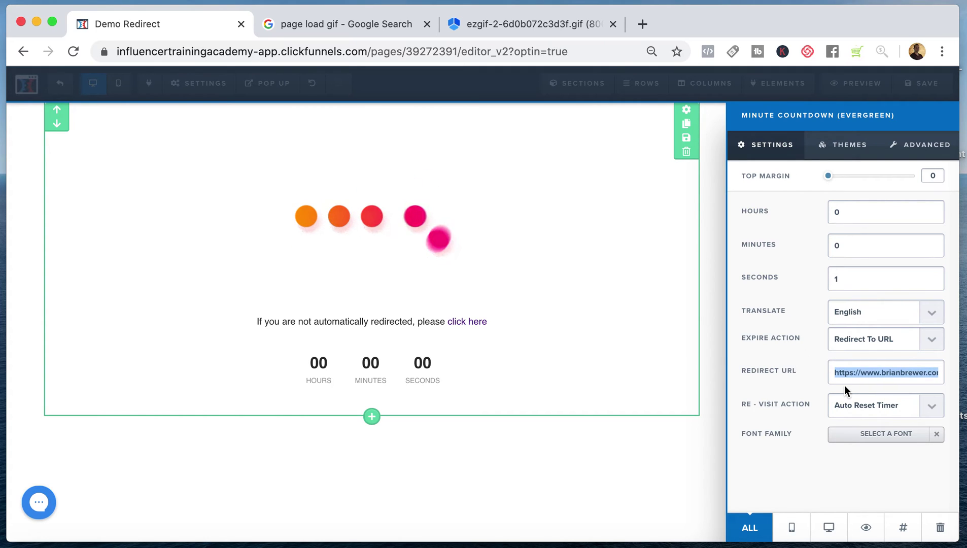
type("https:")
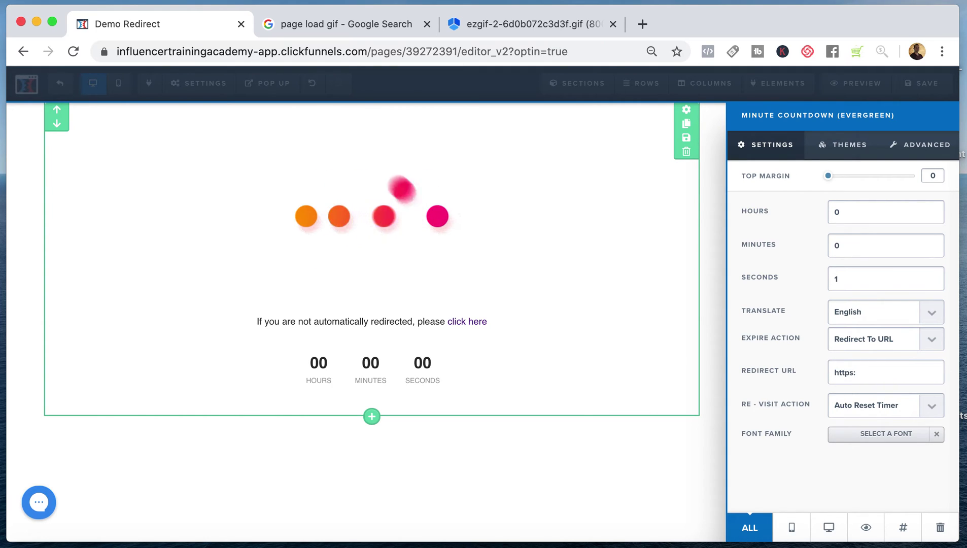
type("//www.google.com")
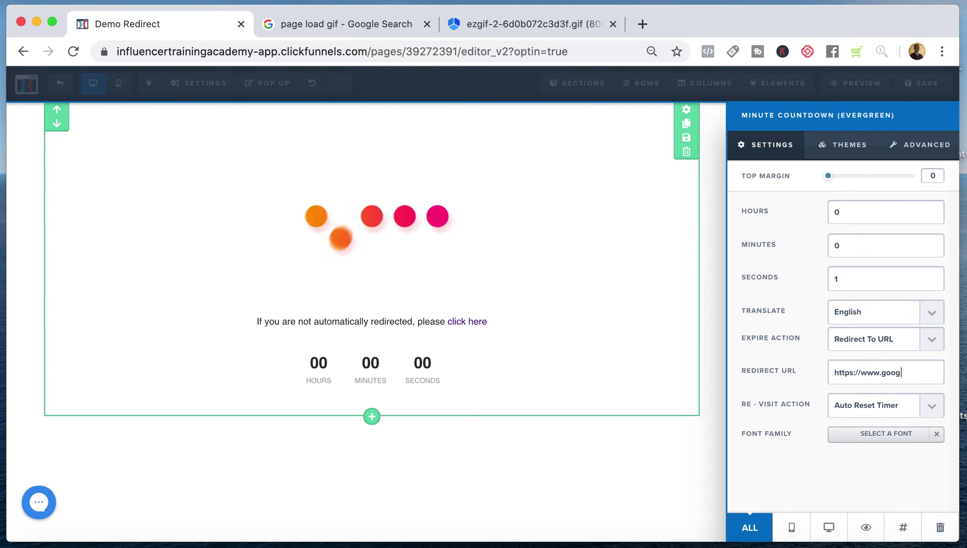
left_click(610, 343)
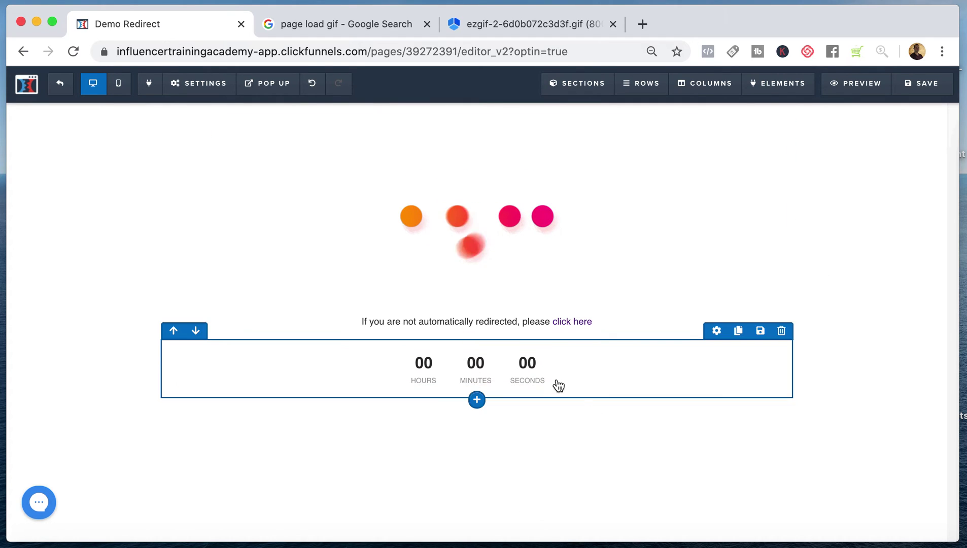
Save the page, preview it to confirm it lands on Google, then close the Google tab.
left_click(921, 85)
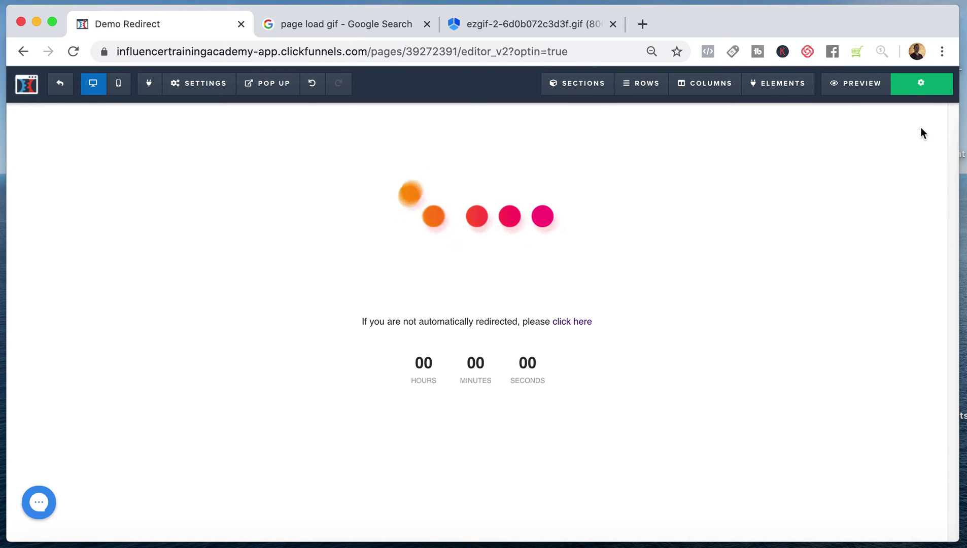
left_click(871, 86)
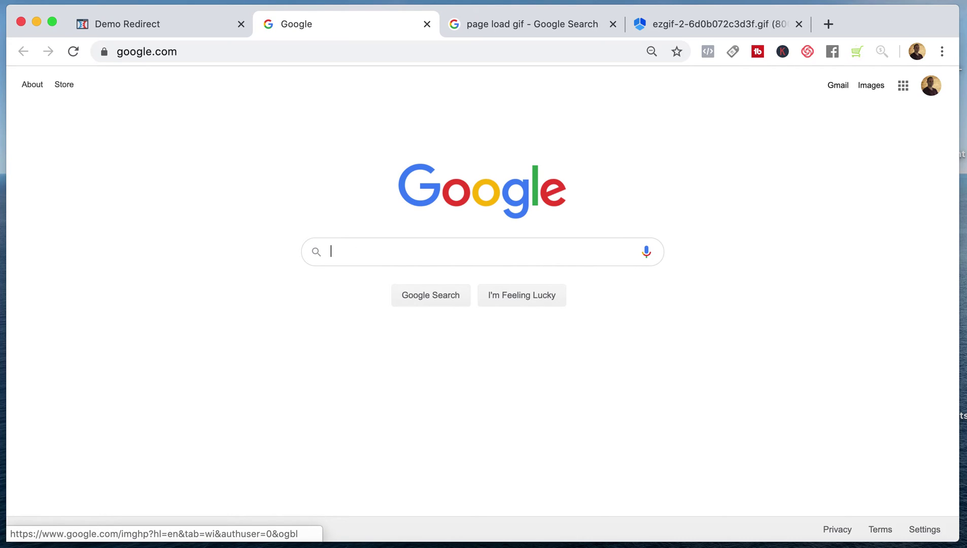
left_click(427, 25)
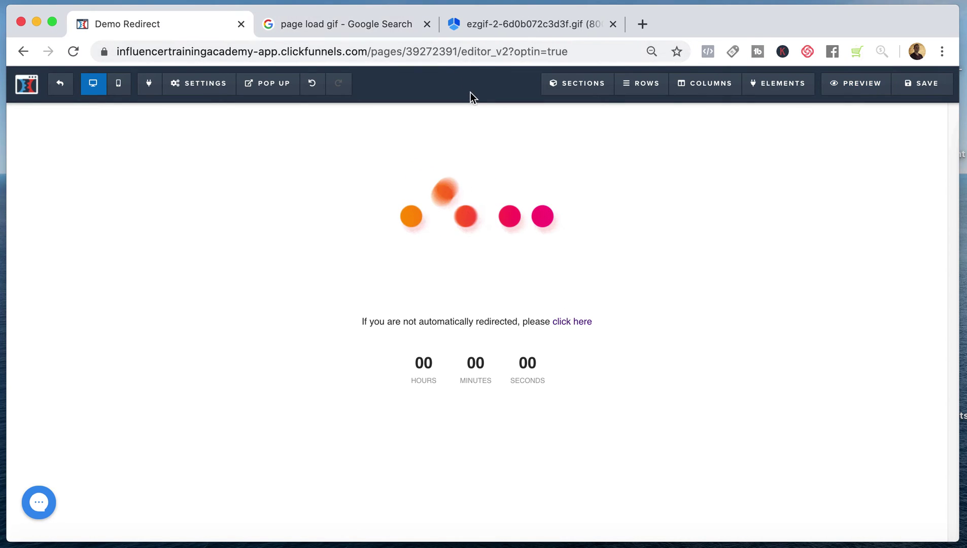
Delete the countdown timer from the page and open the Tracking Code header editor.
mouse_move(733, 380)
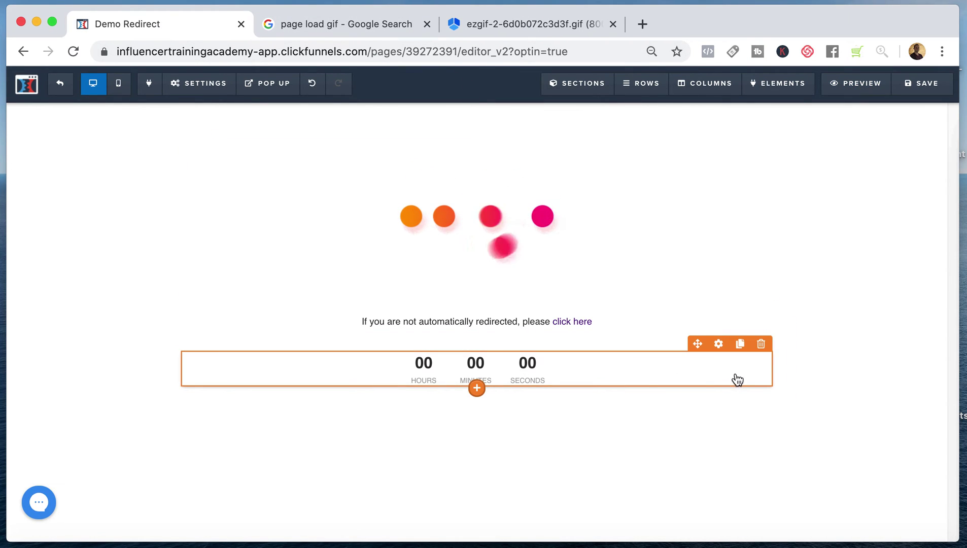
left_click(760, 345)
left_click(621, 145)
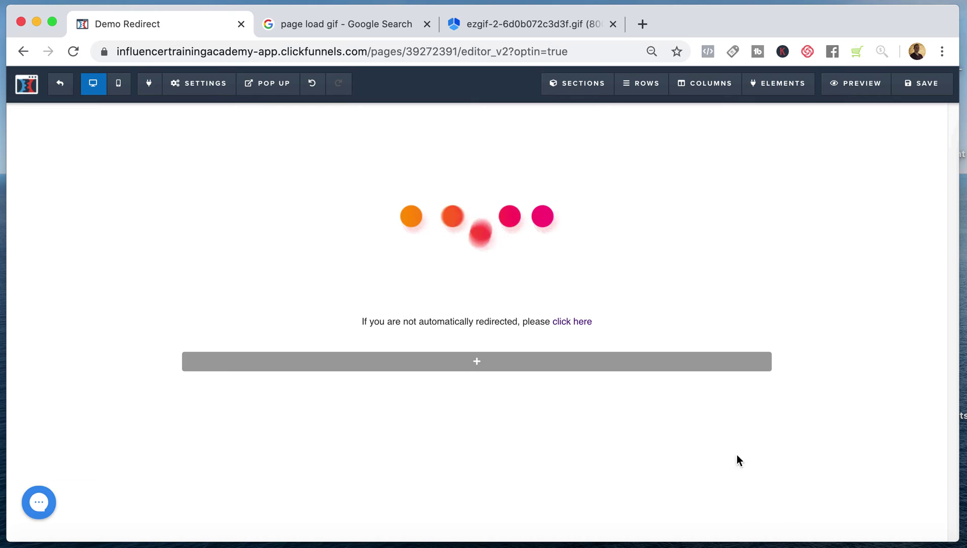
mouse_move(205, 96)
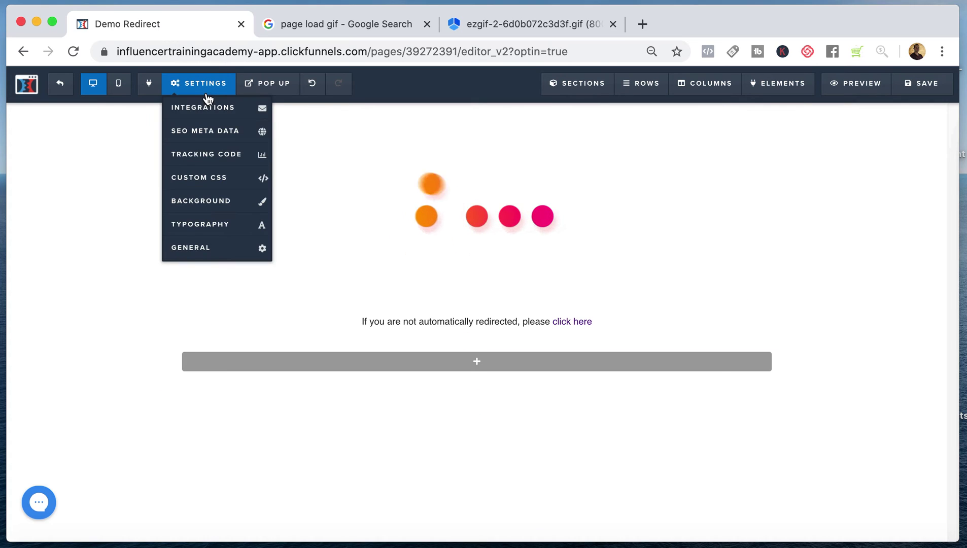
left_click(204, 159)
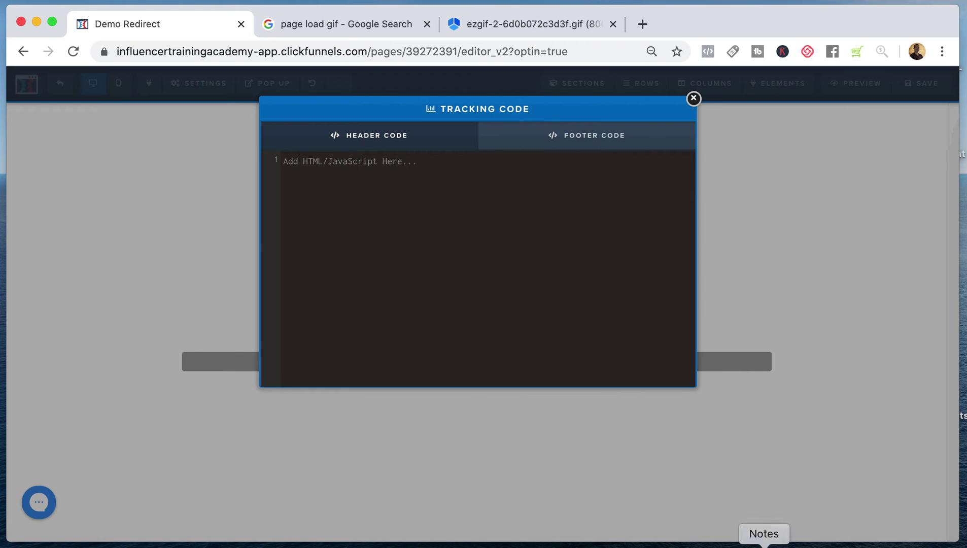
Select and copy the full one-second meta refresh tag from the Code note in Apple Notes.
left_click(781, 538)
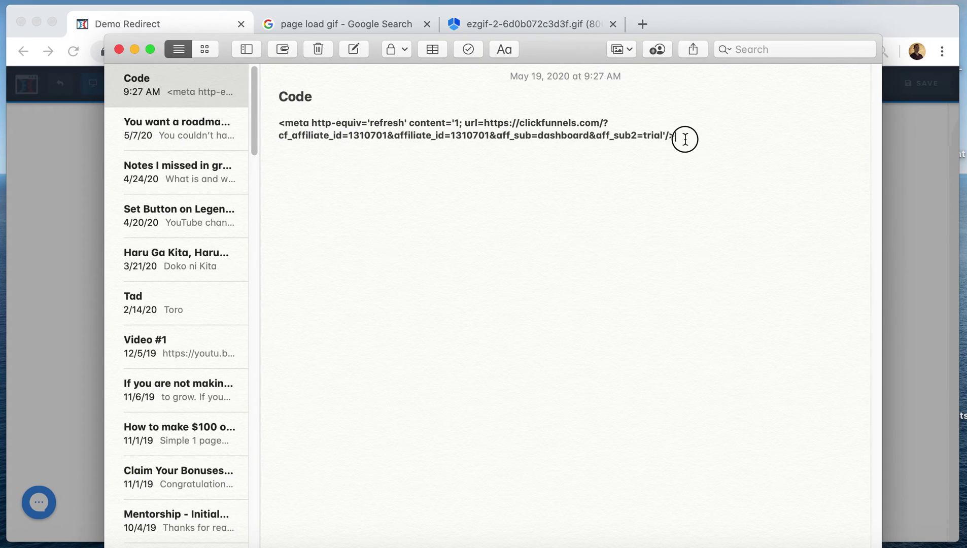
left_click_drag(685, 139, 279, 118)
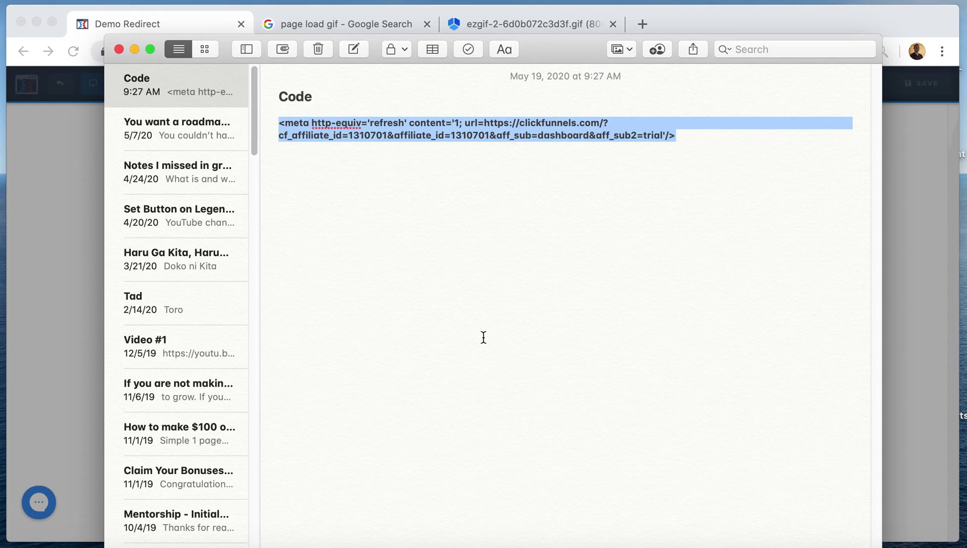
left_click(524, 283)
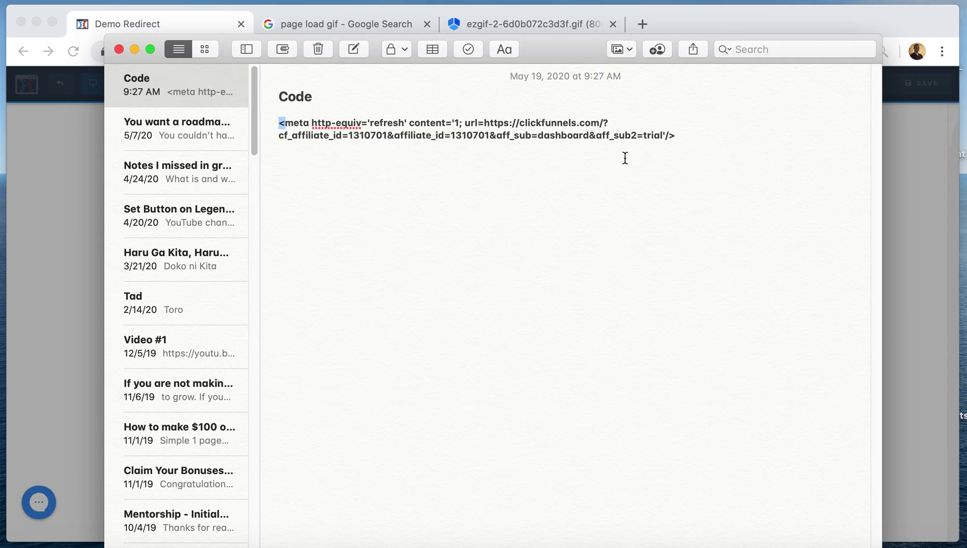
left_click_drag(686, 152, 277, 124)
left_click(279, 125)
left_click_drag(684, 145, 259, 129)
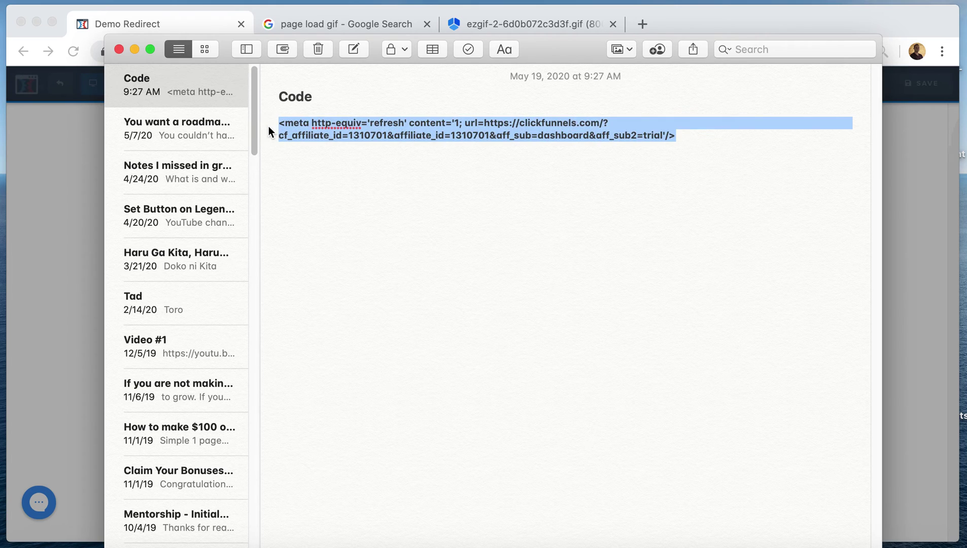
left_click(358, 24)
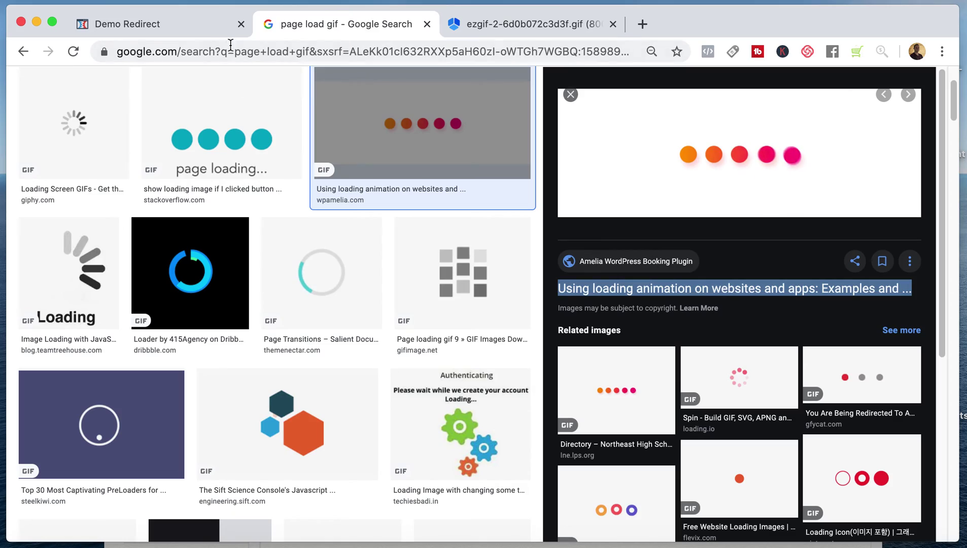
Paste the copied meta refresh tag into the page's empty Header Code area.
left_click(189, 26)
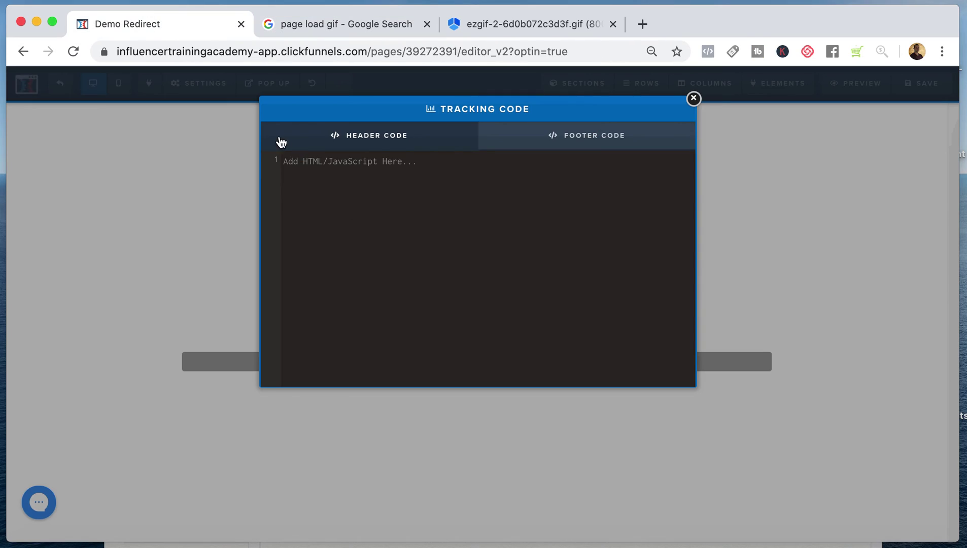
left_click(349, 187)
key("super+v")
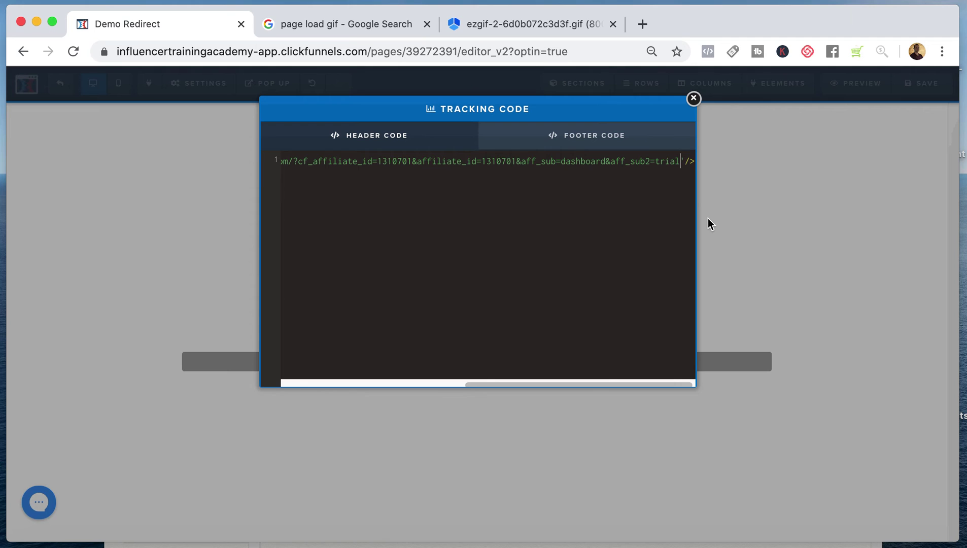
left_click_drag(679, 162, 343, 165)
left_click(682, 162)
left_click(683, 168)
left_click_drag(680, 162, 220, 164)
left_click(481, 168)
left_click(468, 173)
Add the closing '/> to the tag and delete the old affiliate redirect URL.
type("'/>")
left_click_drag(680, 162, 442, 169)
left_click_drag(679, 162, 455, 169)
key("BackSpace")
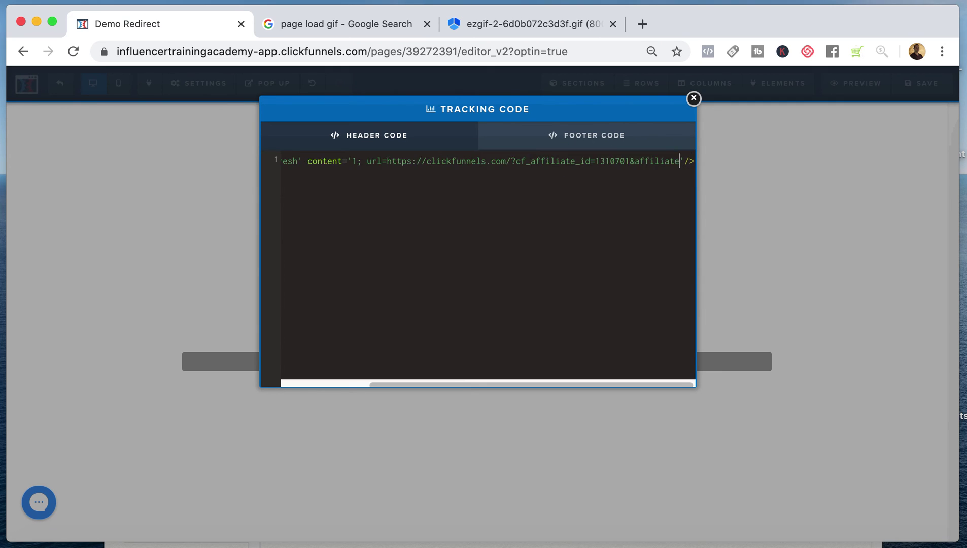
key("BackSpace")
key("BackSpace")
key("BackSpace")
key("BackSpace")
key("BackSpace")
key("BackSpace")
key("BackSpace")
key("BackSpace")
key("BackSpace")
key("BackSpace")
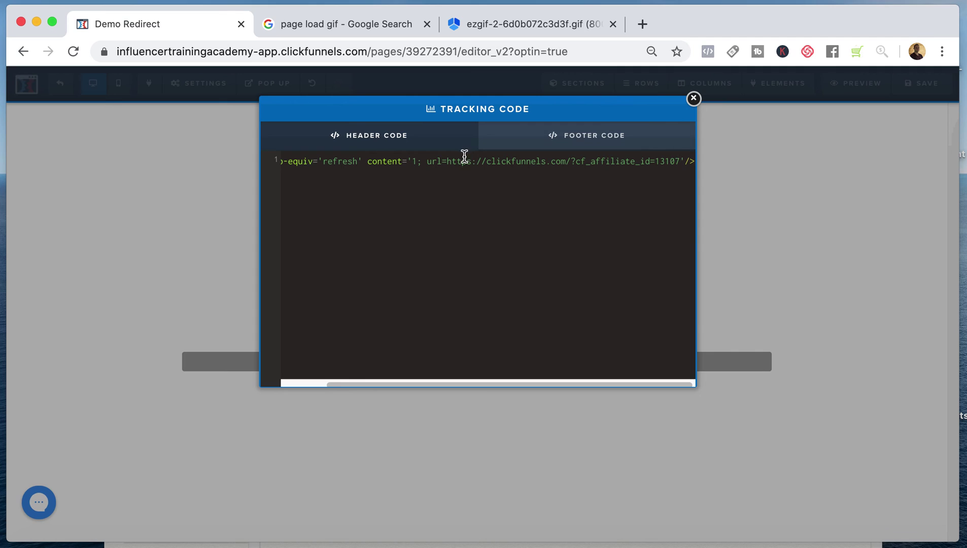
left_click_drag(447, 162, 676, 157)
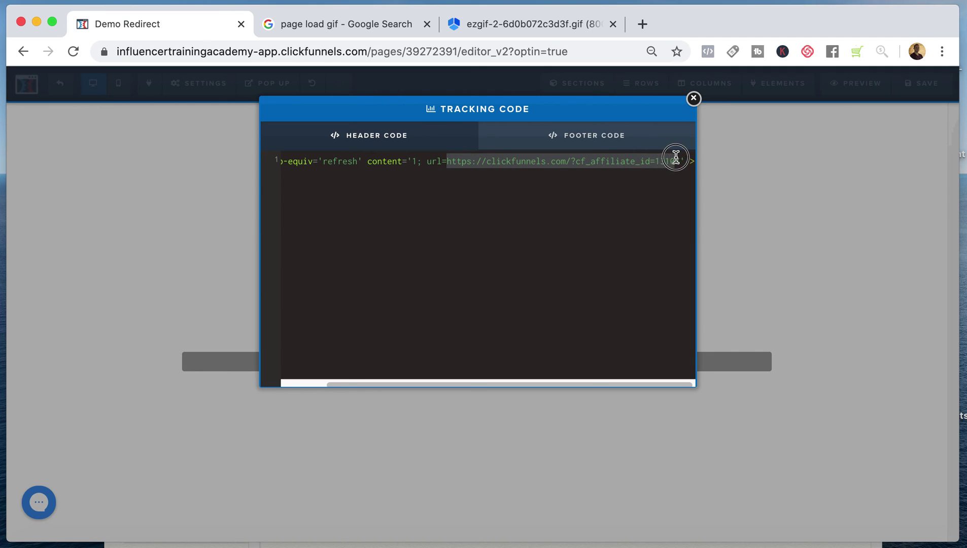
key("BackSpace")
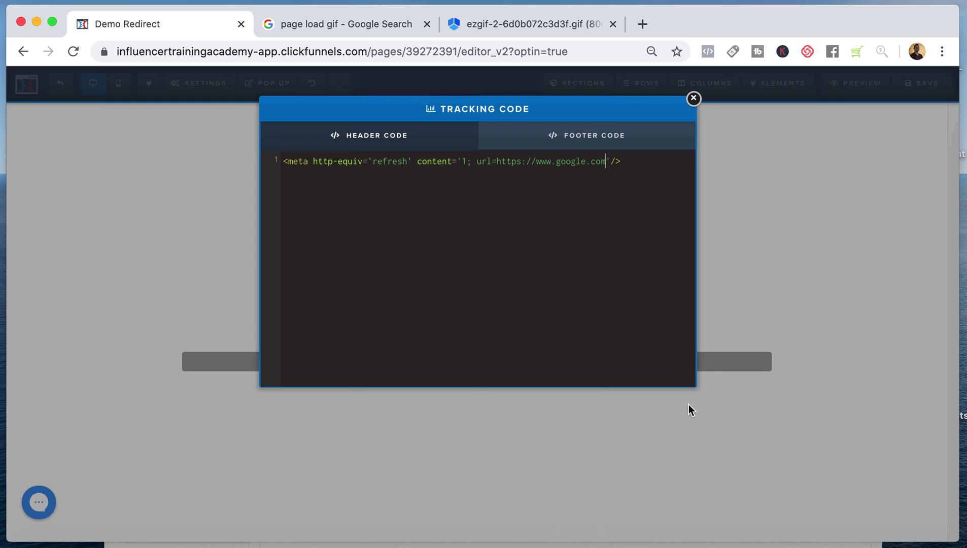
Close the Tracking Code dialog, save, and preview to confirm the header tag forwards to Google.
left_click(731, 441)
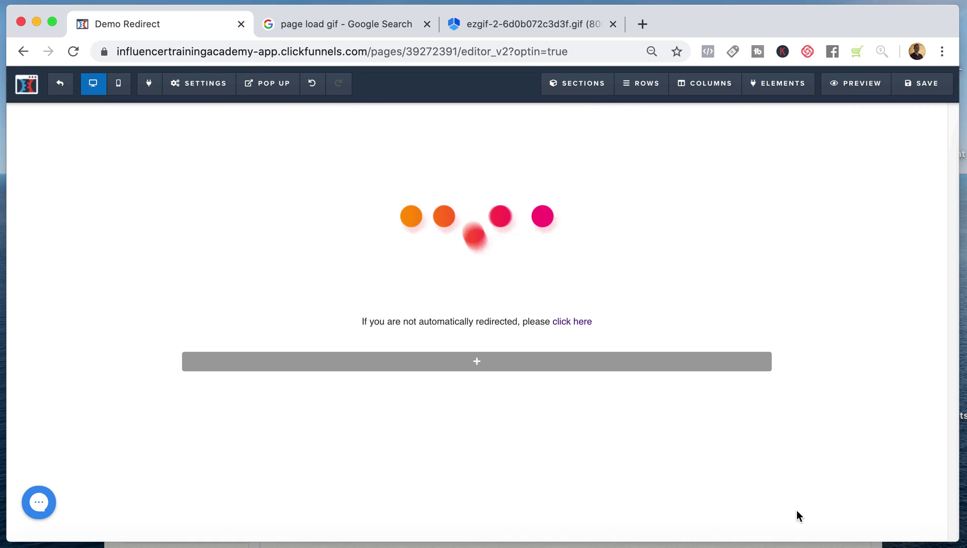
left_click(923, 83)
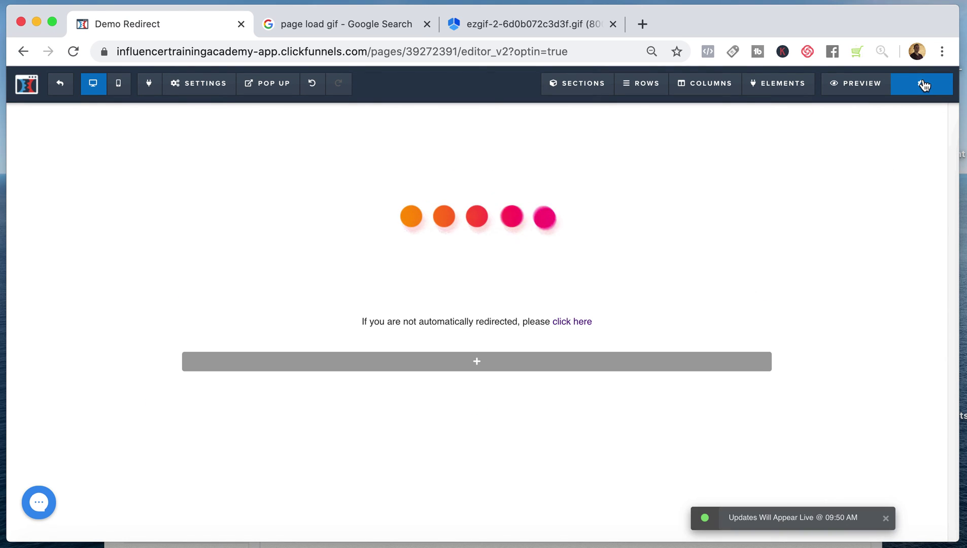
left_click(857, 86)
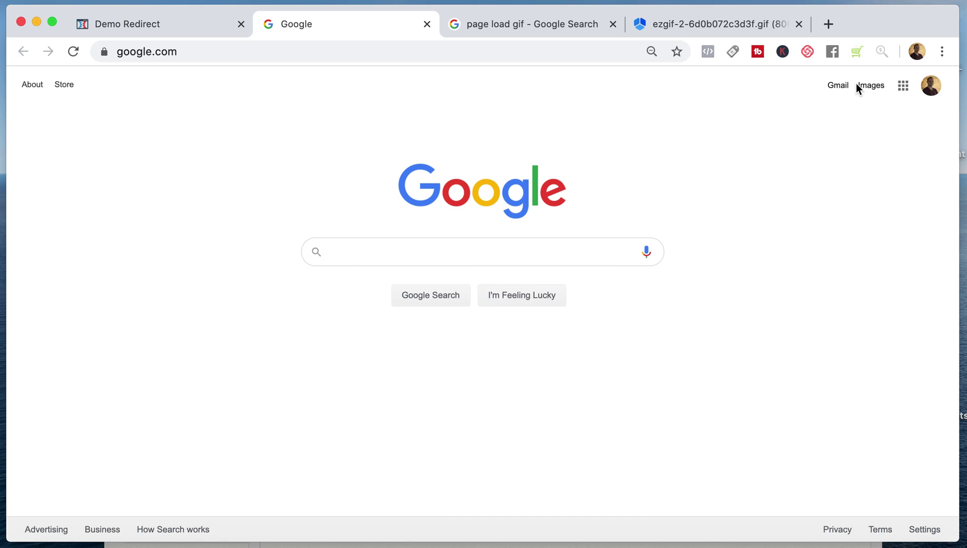
left_click(184, 22)
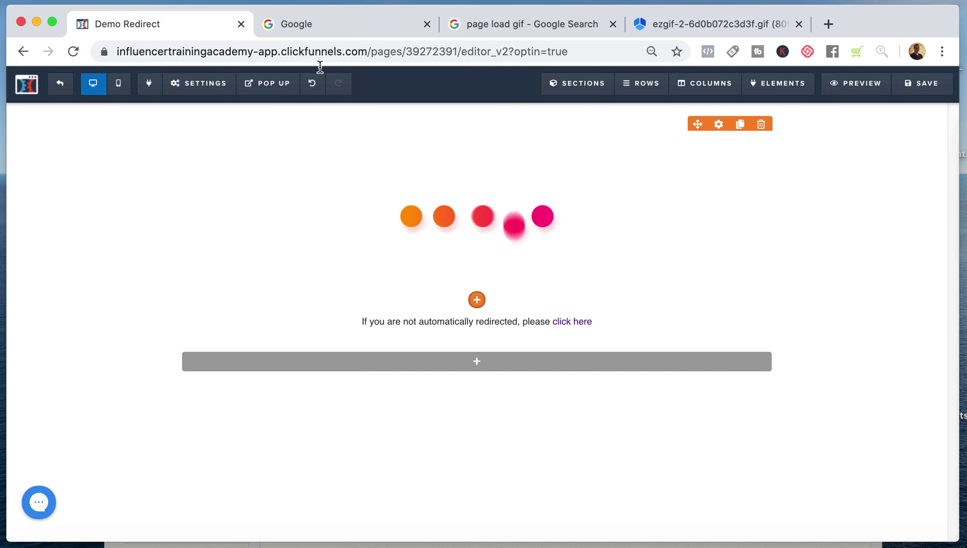
From General settings, save the page as a template named 'Redirect Page'.
left_click(191, 93)
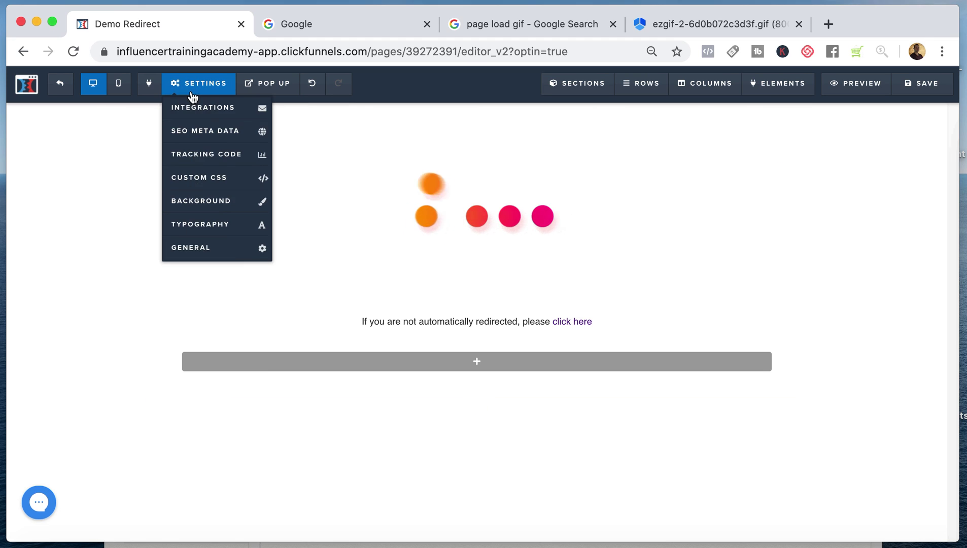
left_click(193, 249)
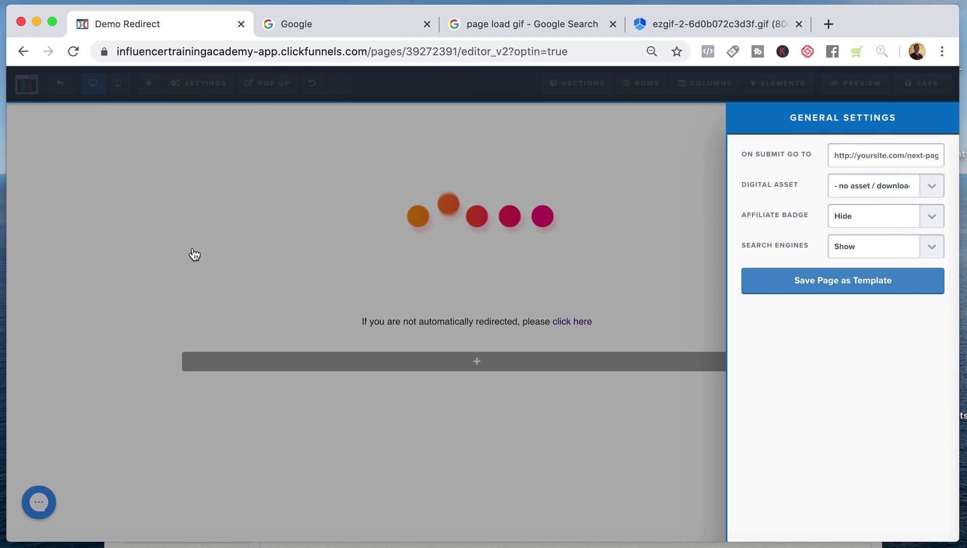
left_click(806, 283)
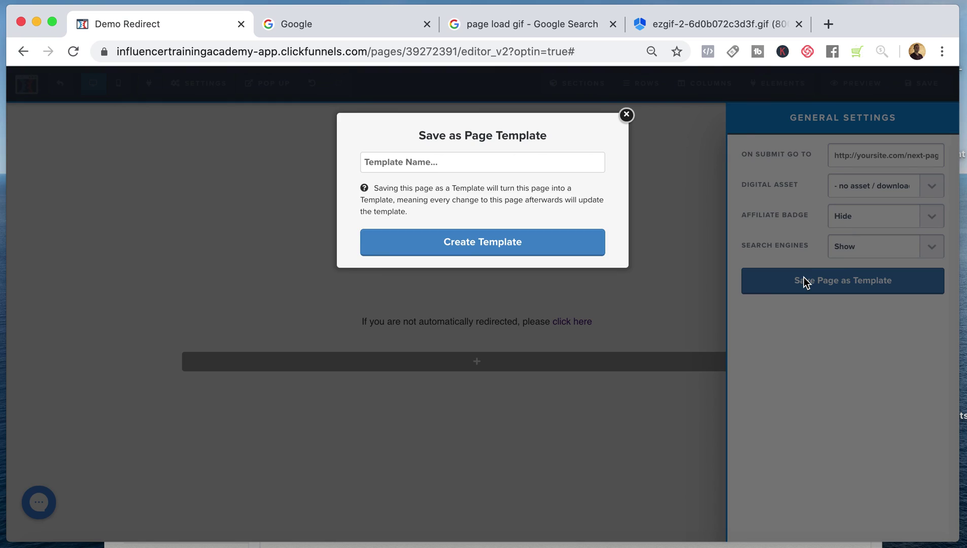
left_click(499, 155)
type("R")
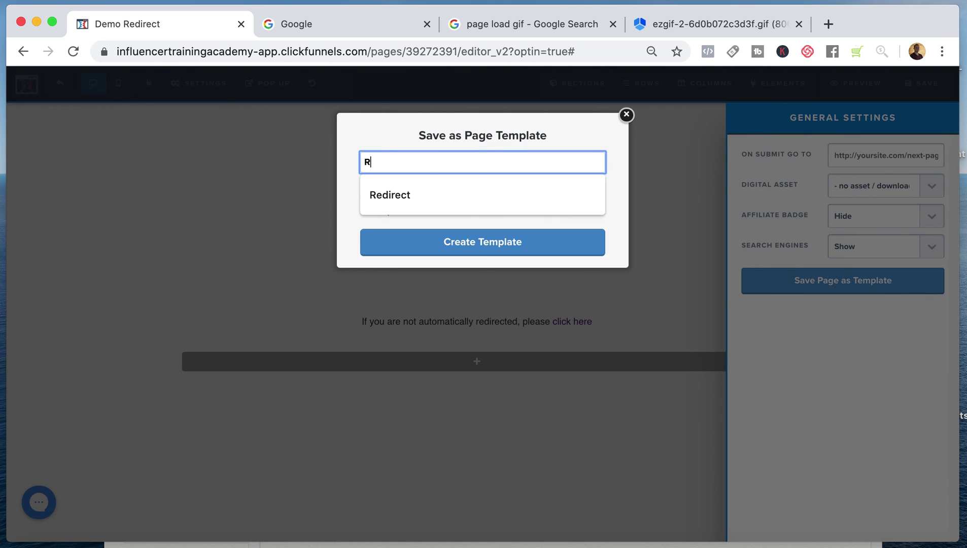
type("edirect Page")
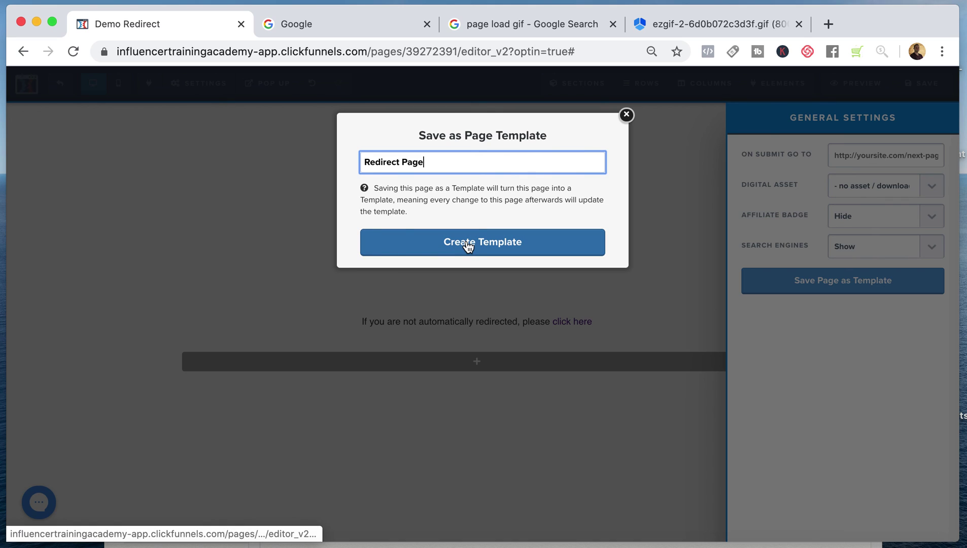
left_click(627, 114)
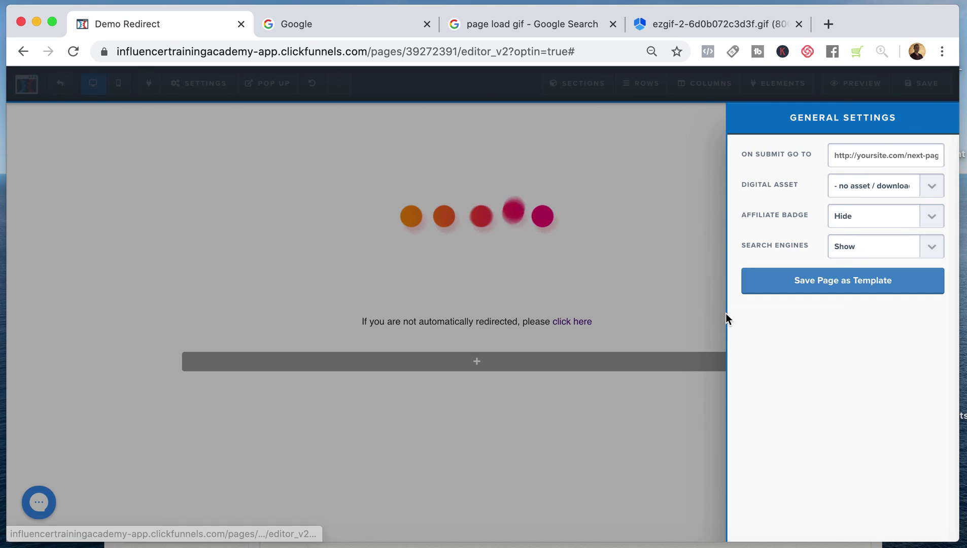
left_click(630, 263)
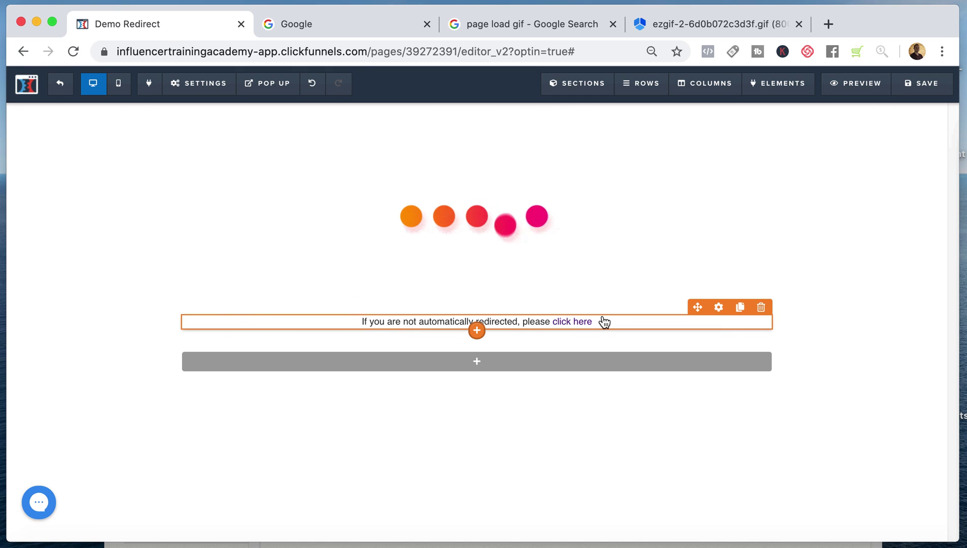
left_click(199, 93)
left_click(209, 161)
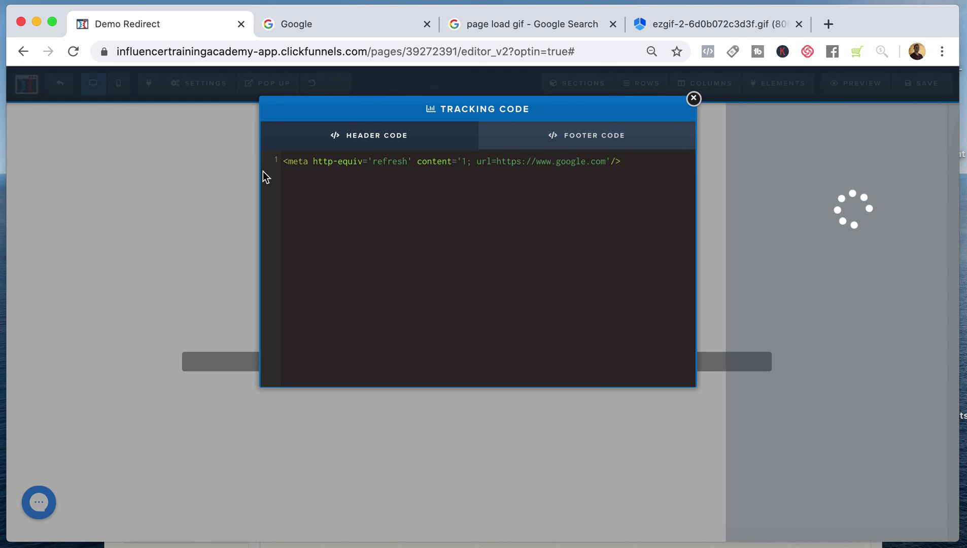
left_click_drag(496, 162, 614, 167)
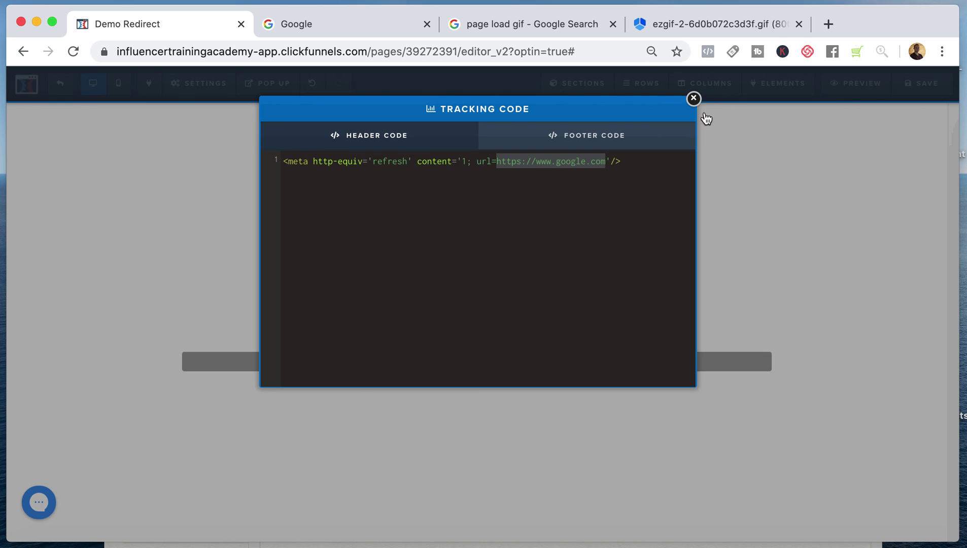
left_click(694, 99)
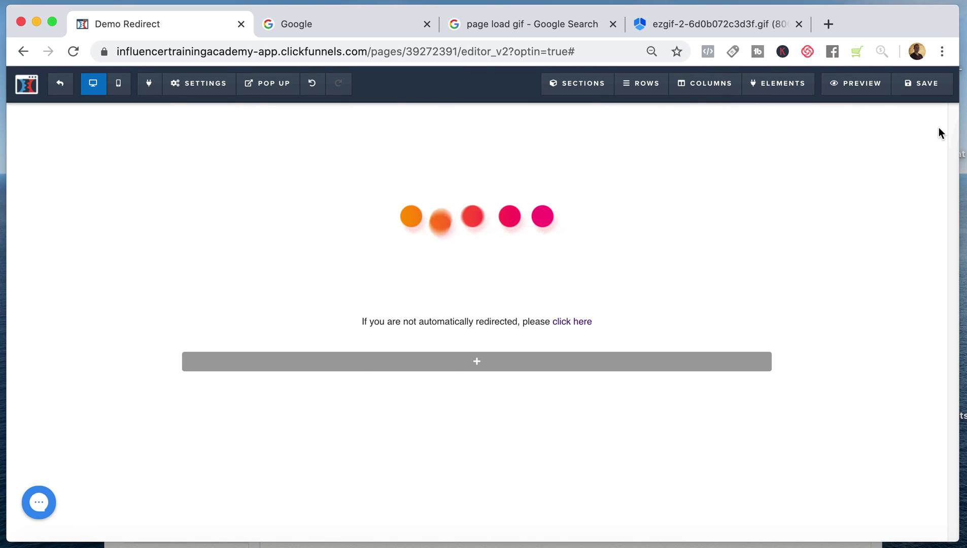